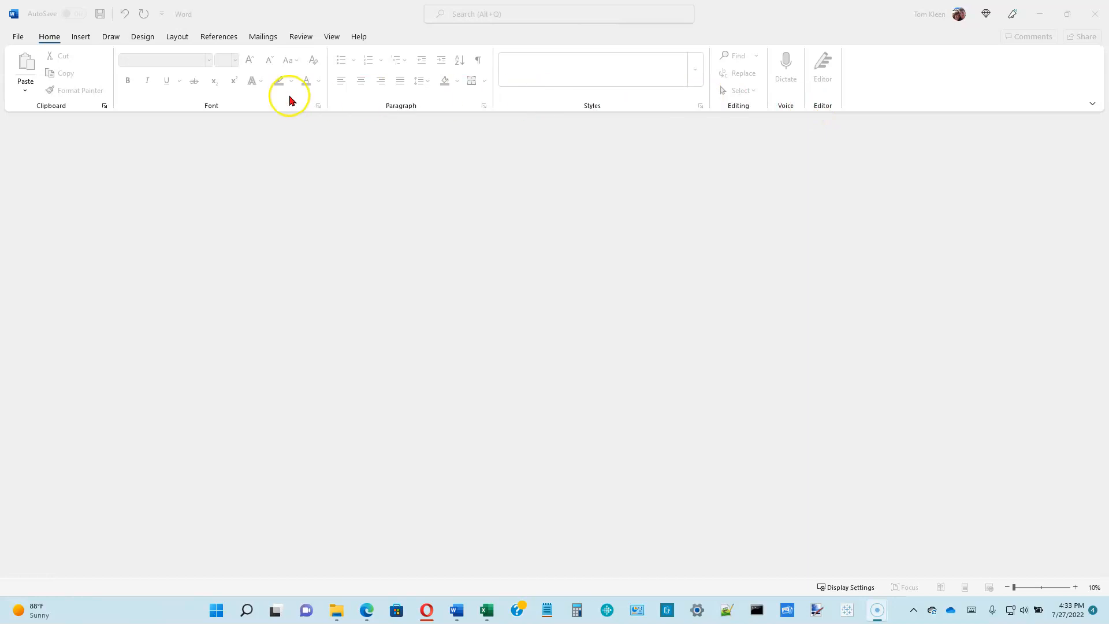
- Create a new blank document and display it in Print Layout view
click(19, 37)
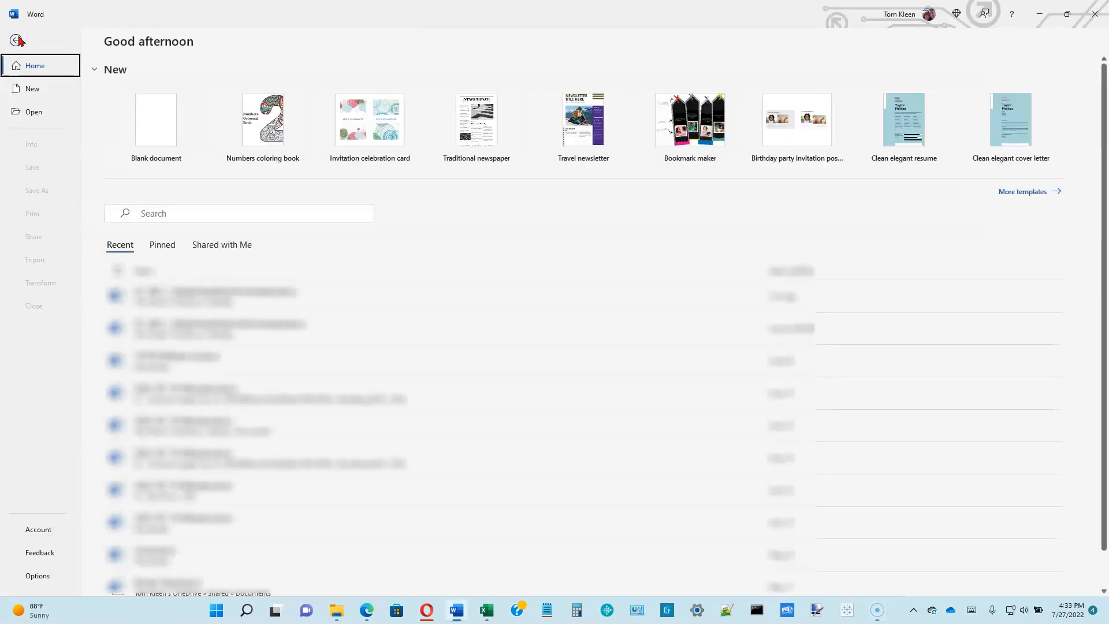
click(162, 128)
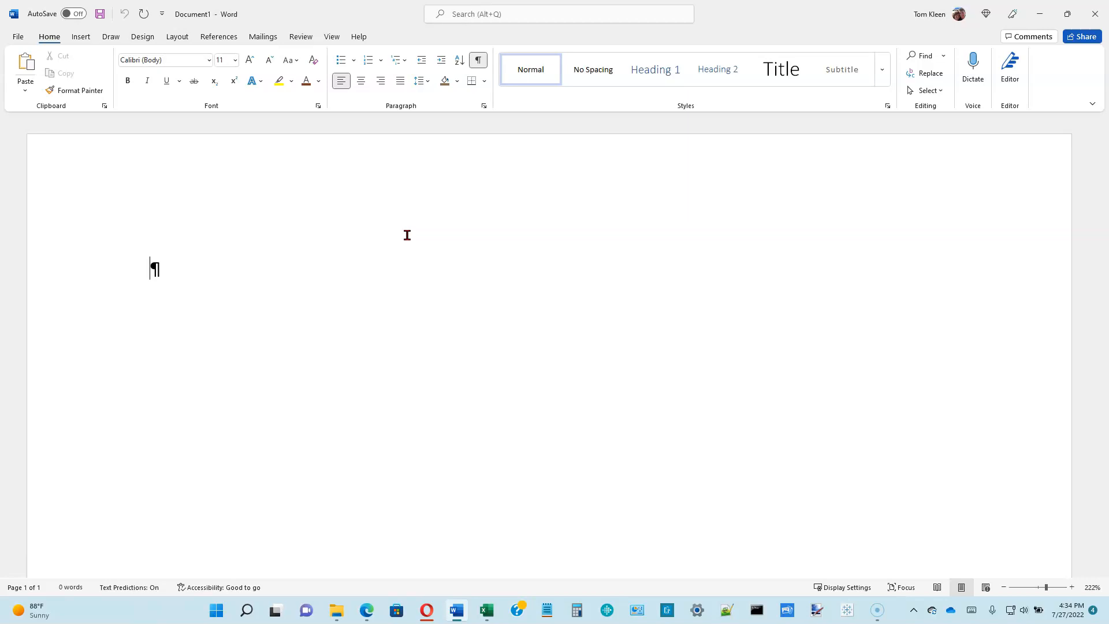
click(962, 587)
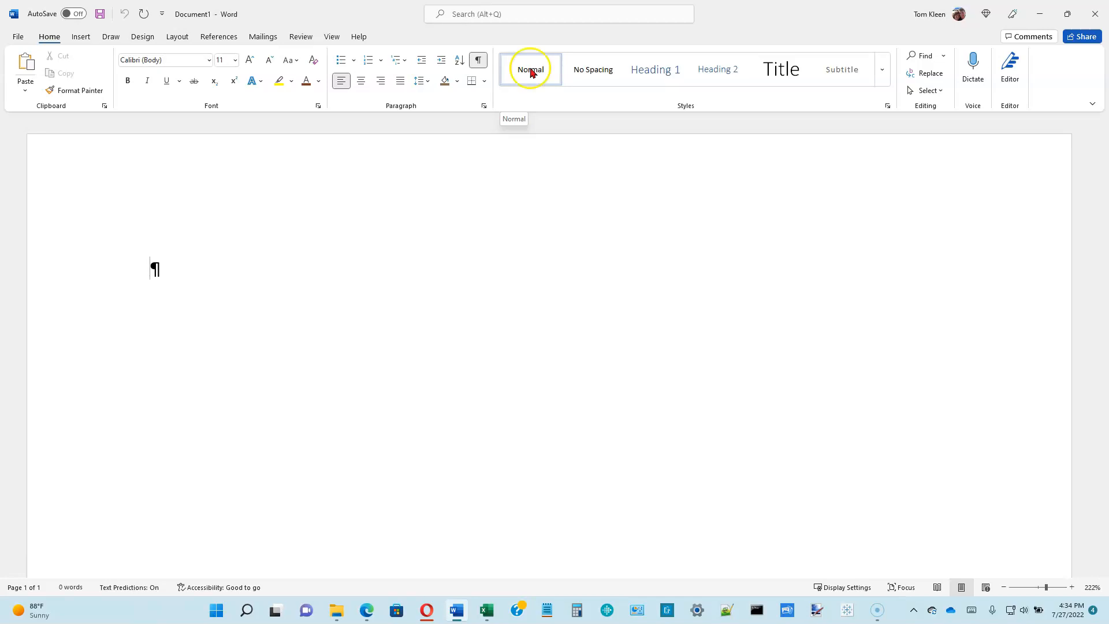
click(330, 37)
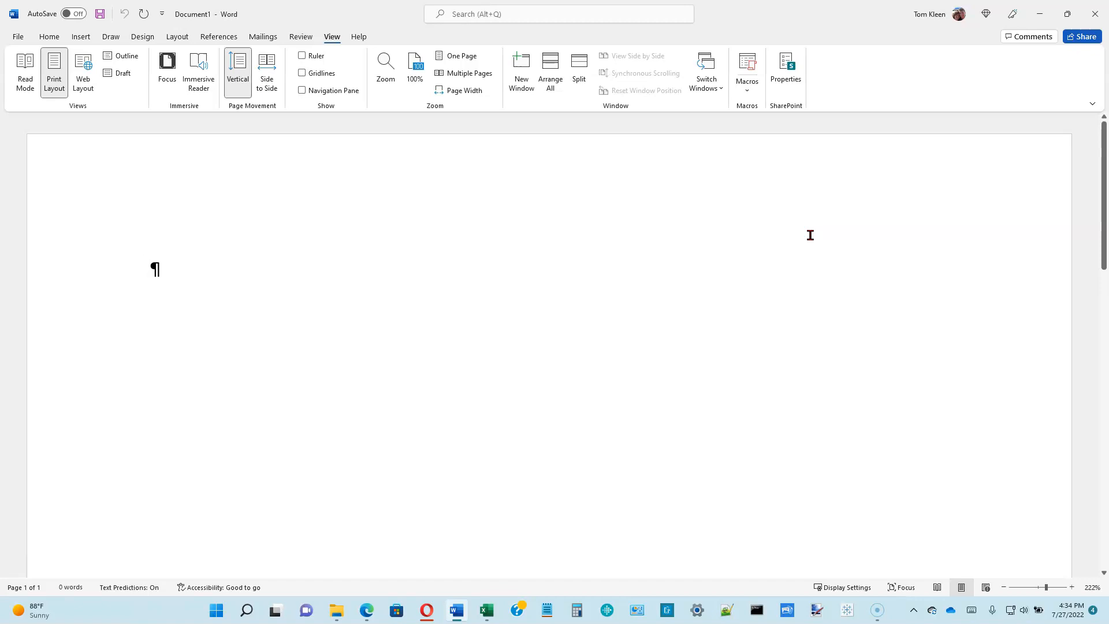
click(58, 37)
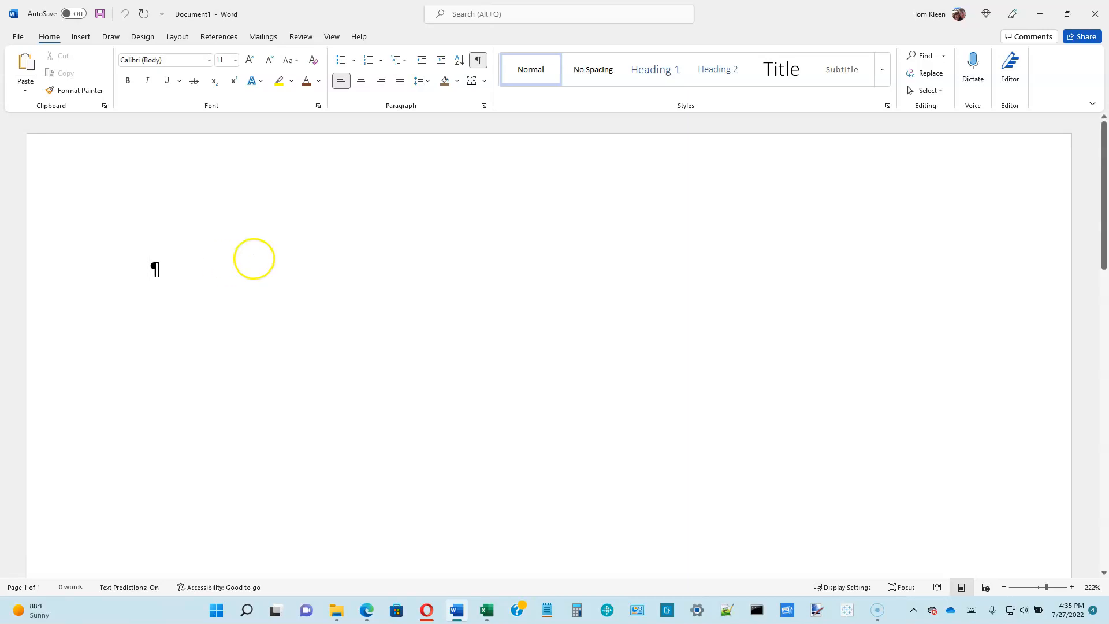
- Modify the Normal style to use the Times New Roman font at size 12
right_click(547, 71)
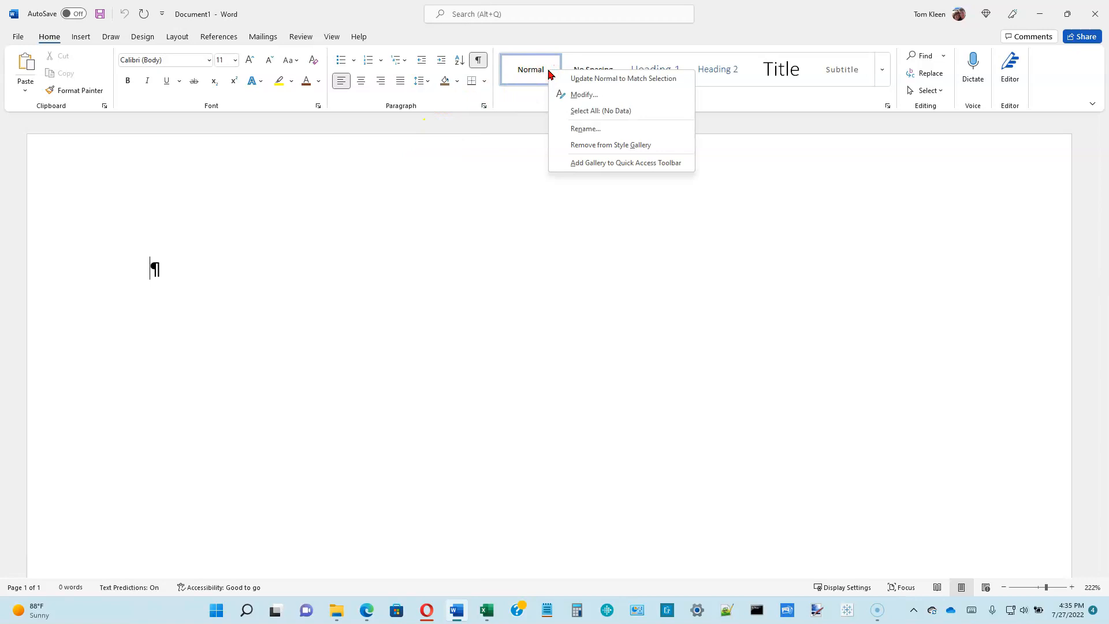
click(579, 93)
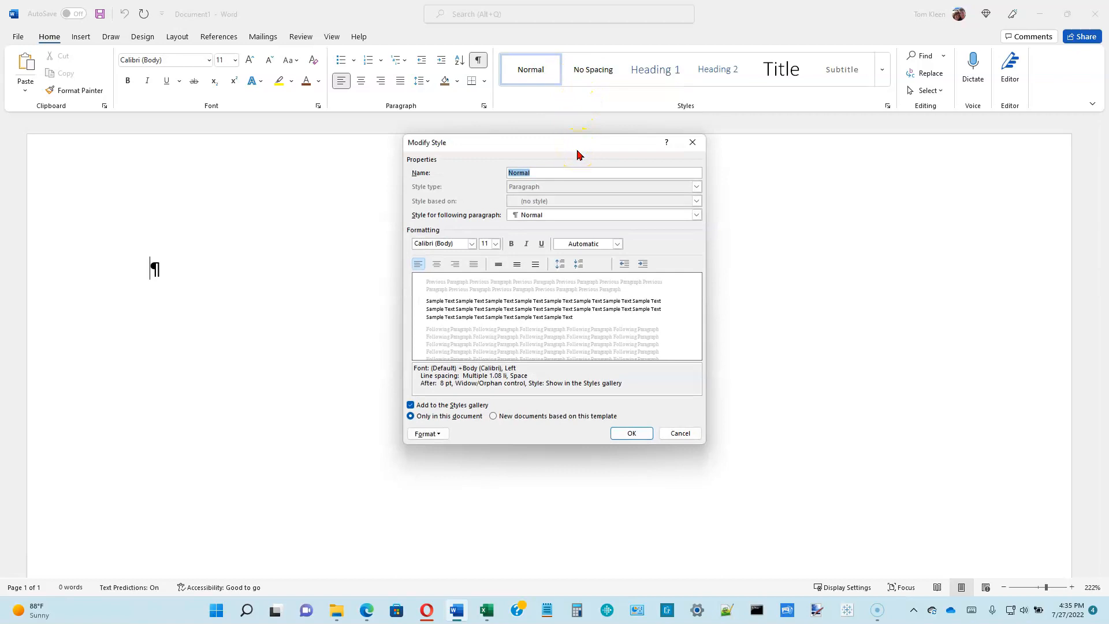
click(472, 244)
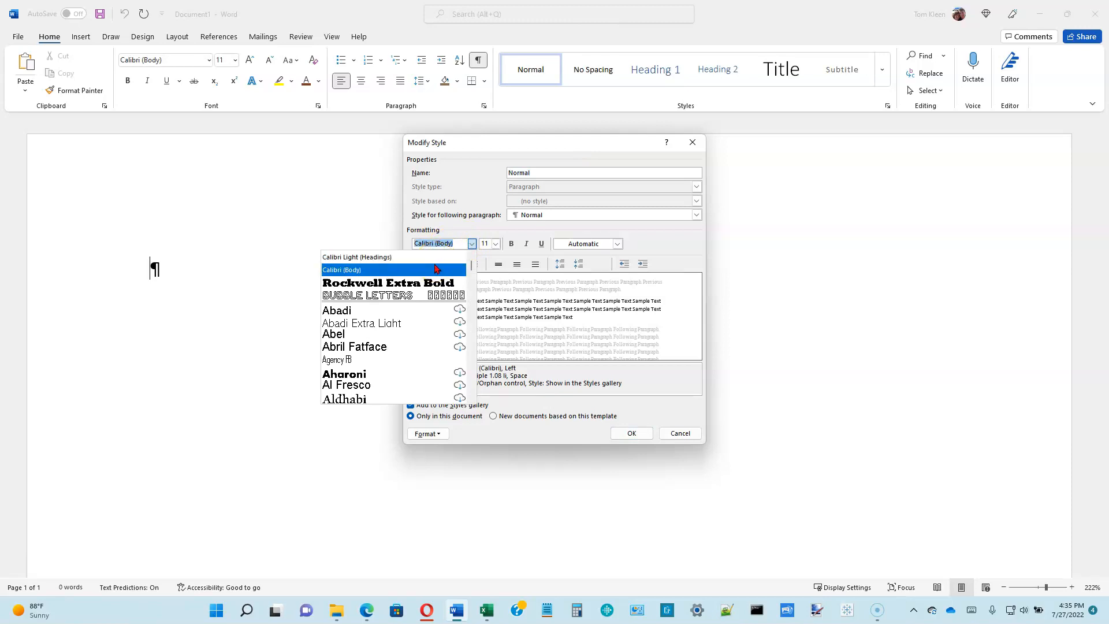
text(Tahoma)
scroll(399, 312, down, 5)
scroll(402, 315, down, 1)
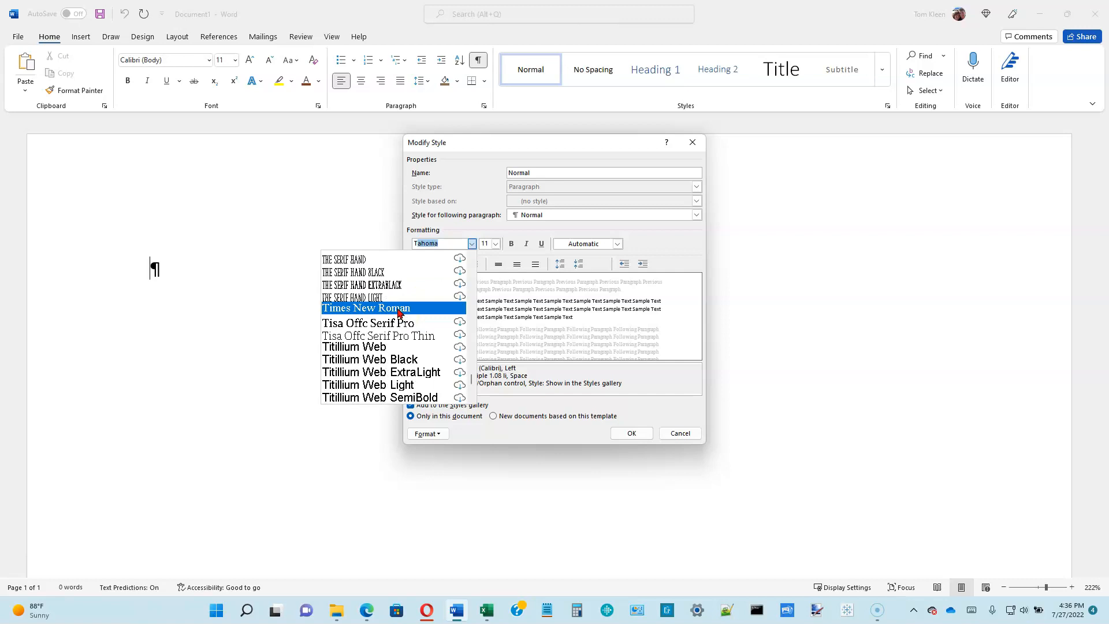
click(398, 309)
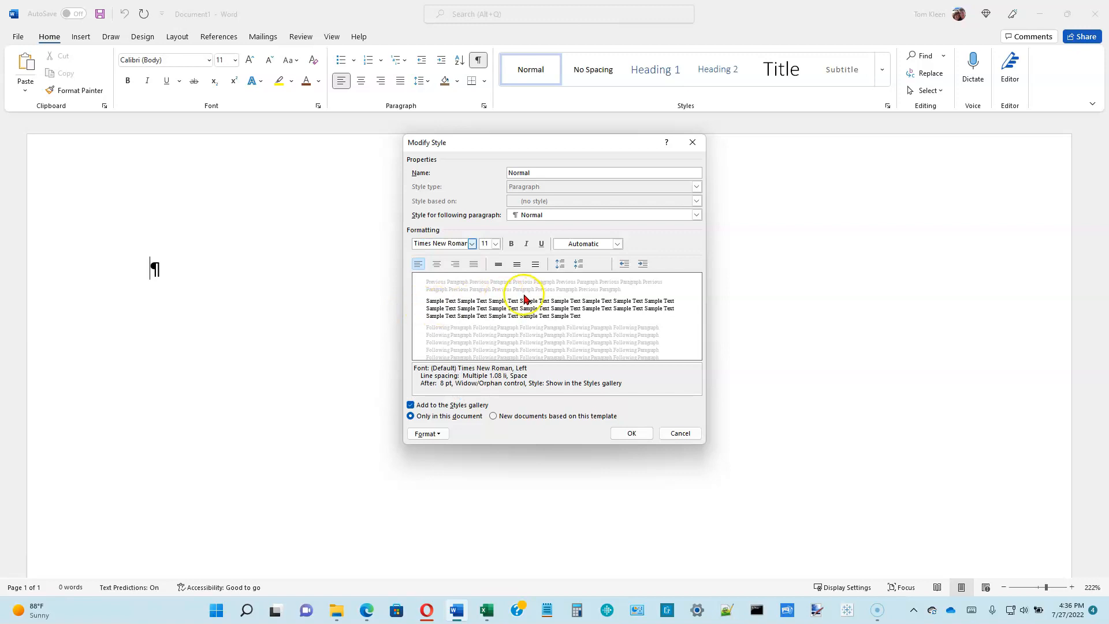
click(495, 244)
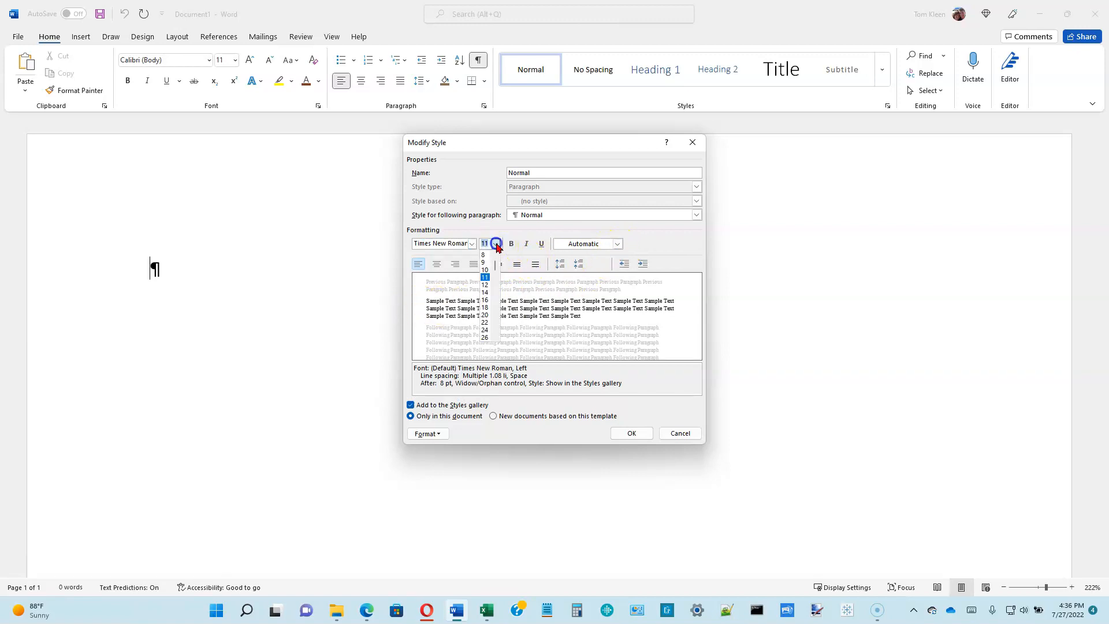
click(486, 285)
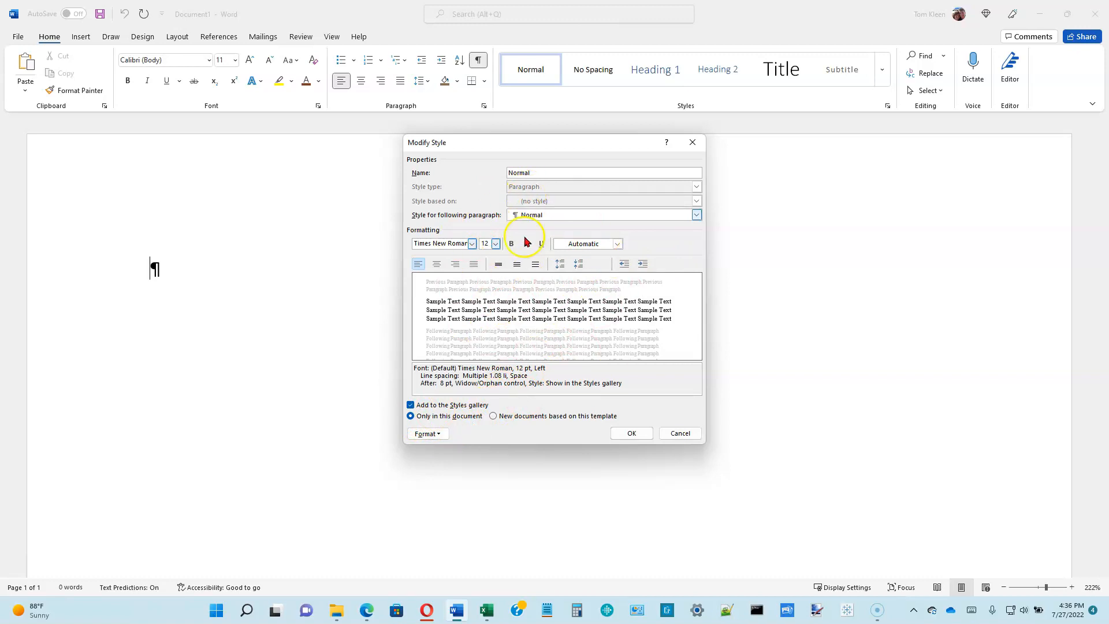
click(631, 433)
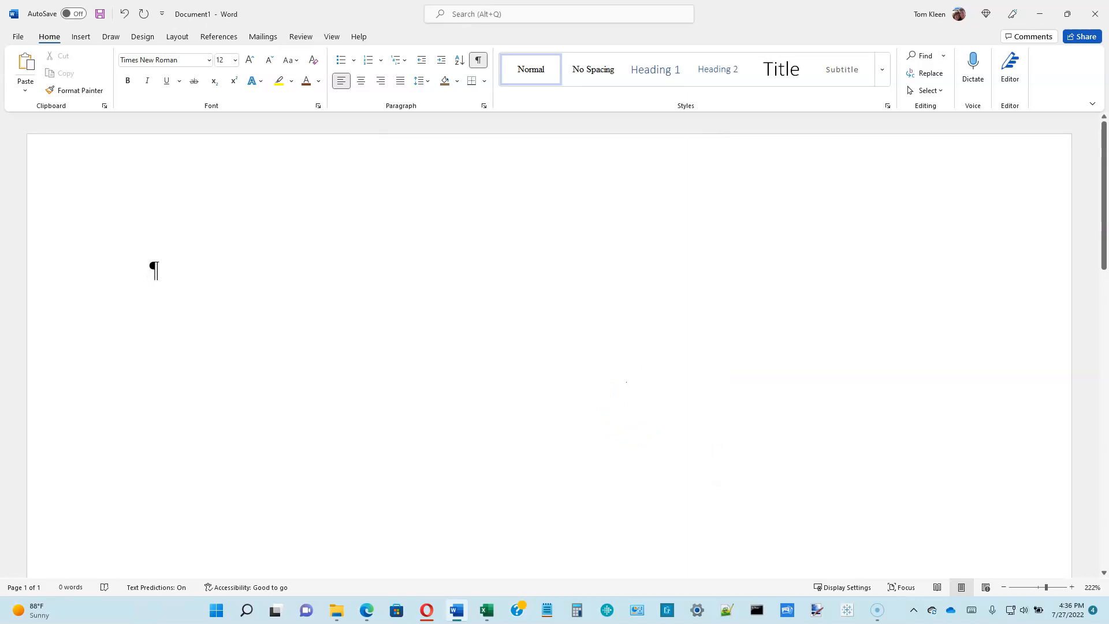
- Set the empty paragraph's line spacing to 2.0
click(633, 369)
click(179, 38)
click(50, 36)
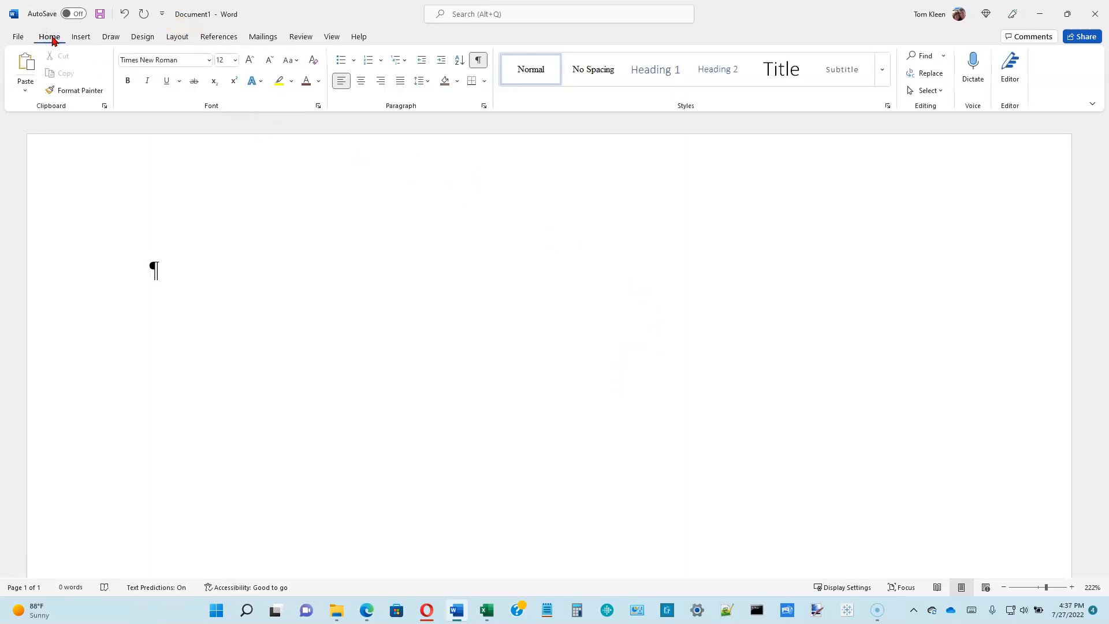
click(420, 81)
click(421, 81)
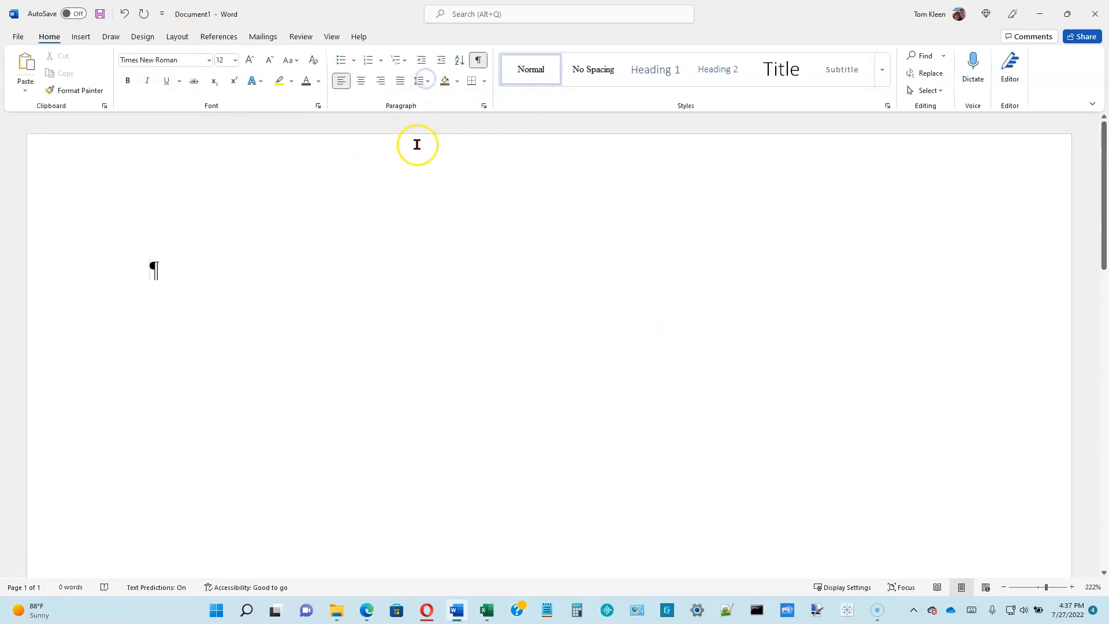
click(428, 82)
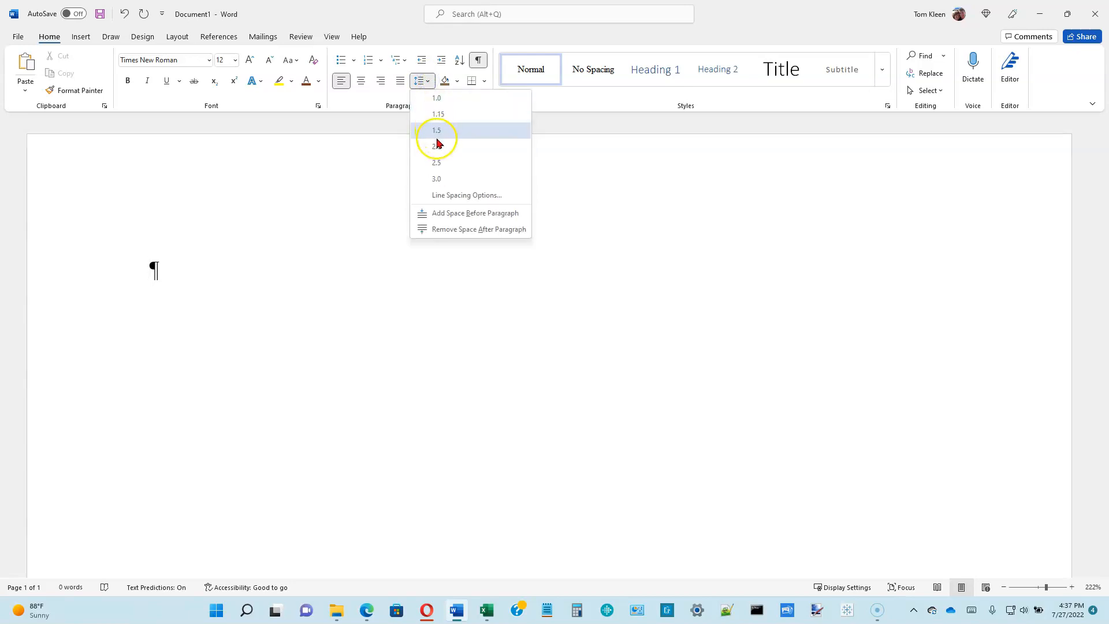
click(437, 142)
click(448, 123)
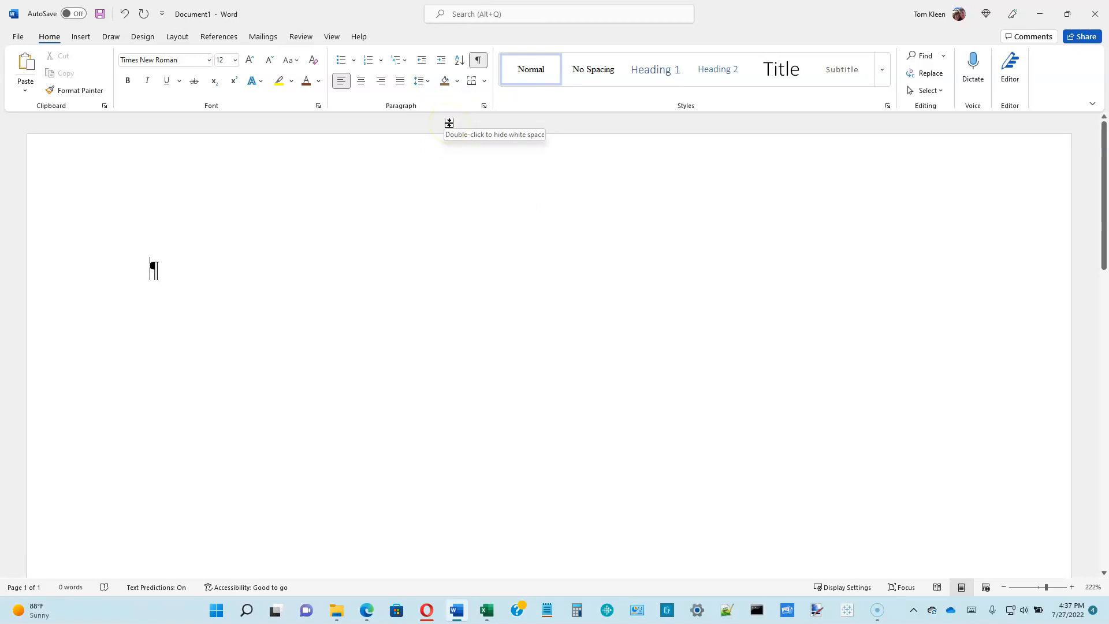
- Remove the space after the paragraph and update the Normal style to match the selection
click(428, 83)
click(429, 82)
click(429, 83)
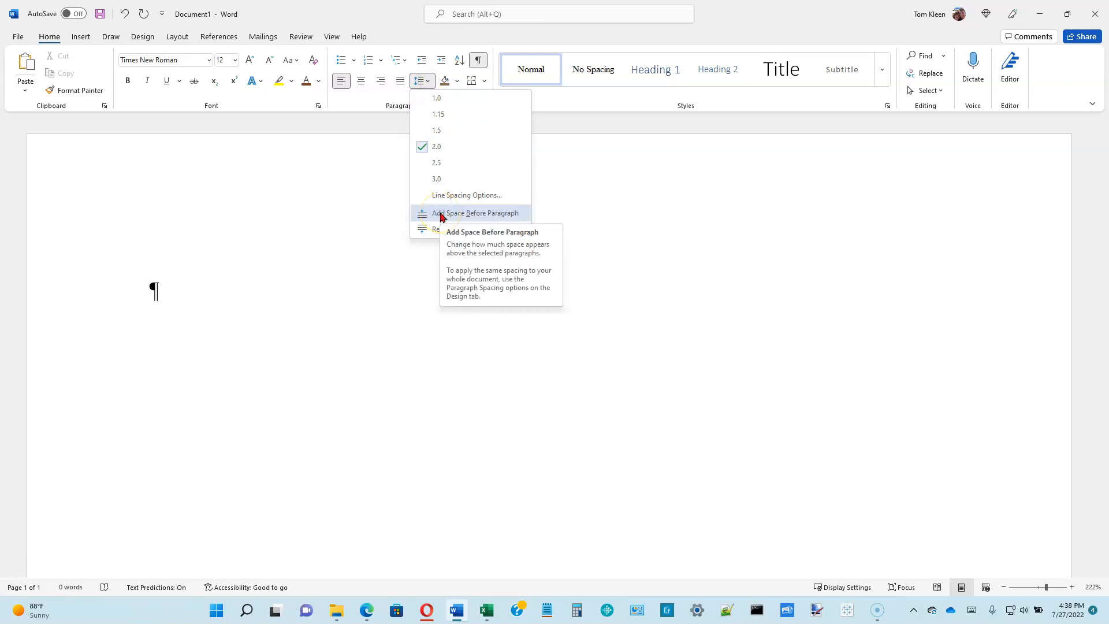
click(438, 229)
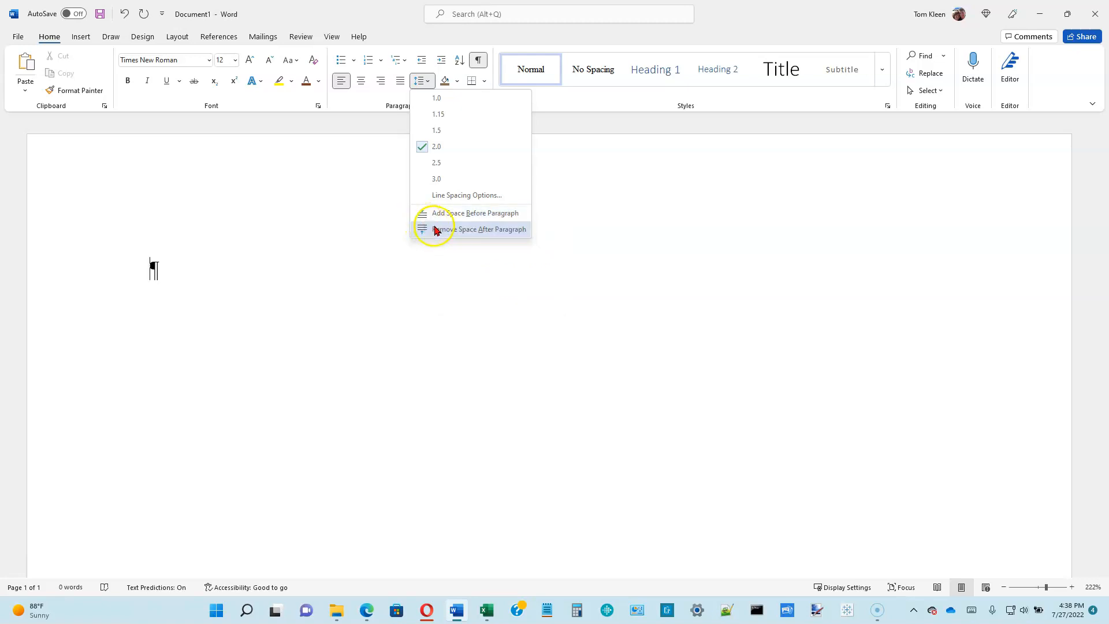
click(437, 229)
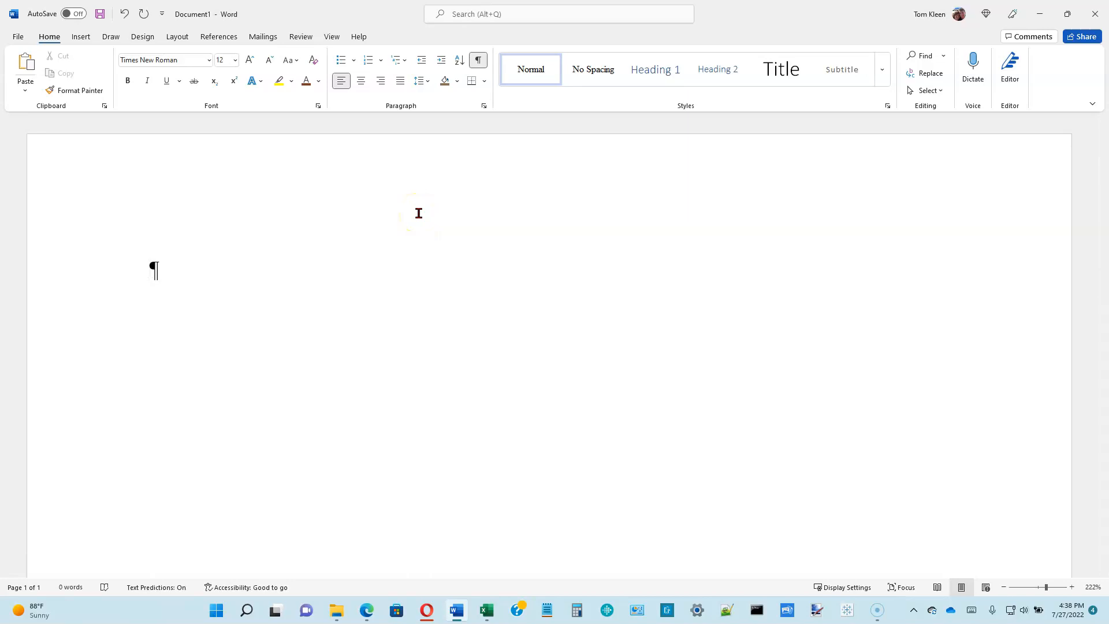
right_click(533, 75)
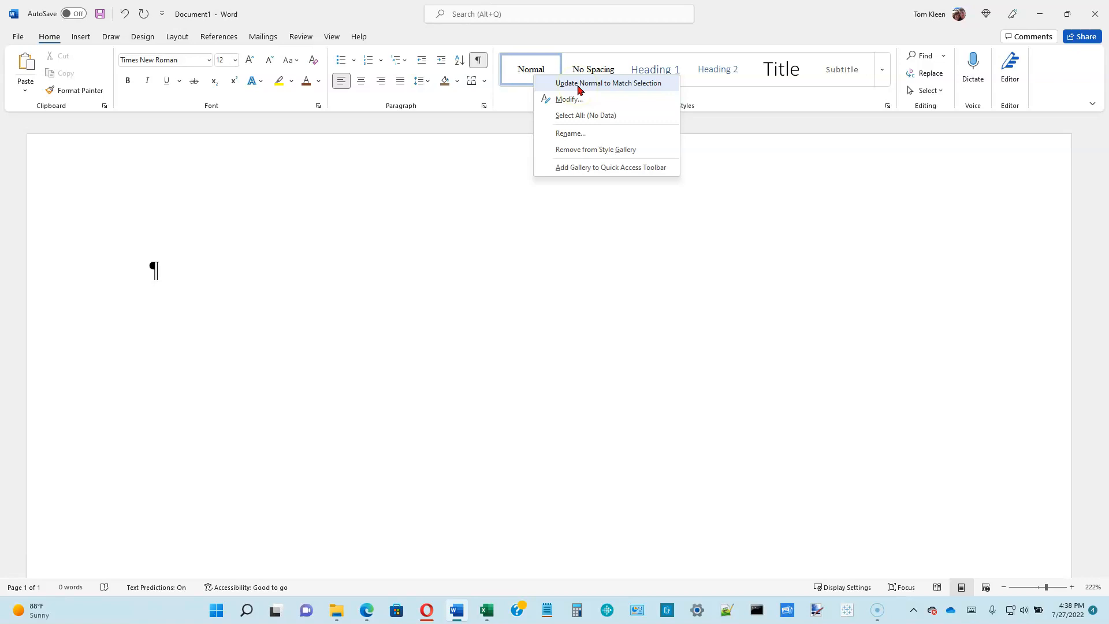
click(578, 85)
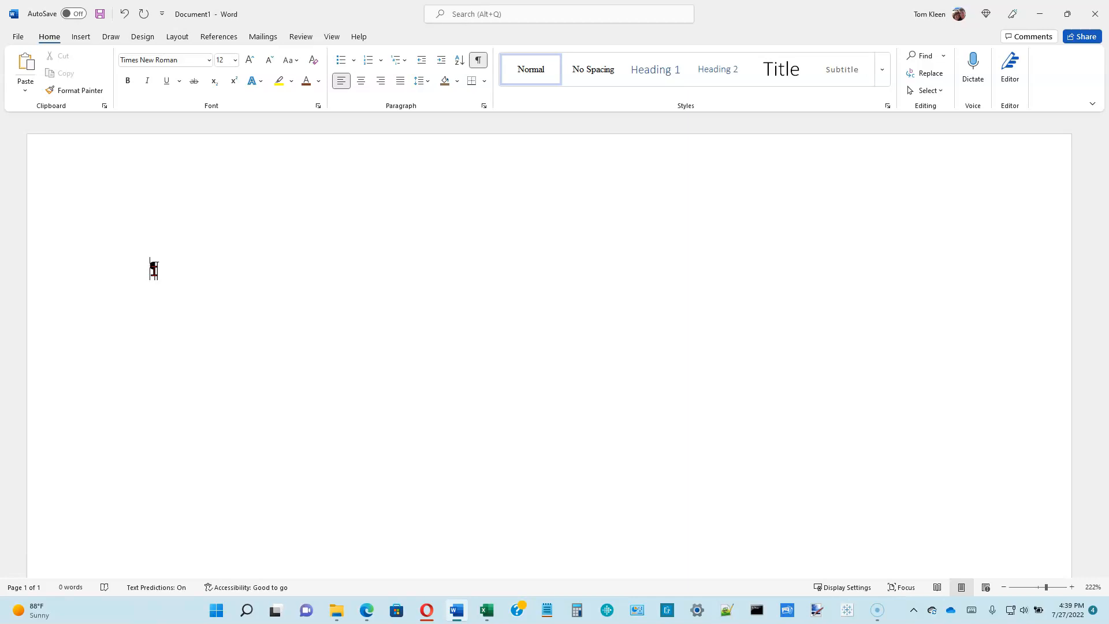
- Insert the built-in Blank header into the document
click(82, 37)
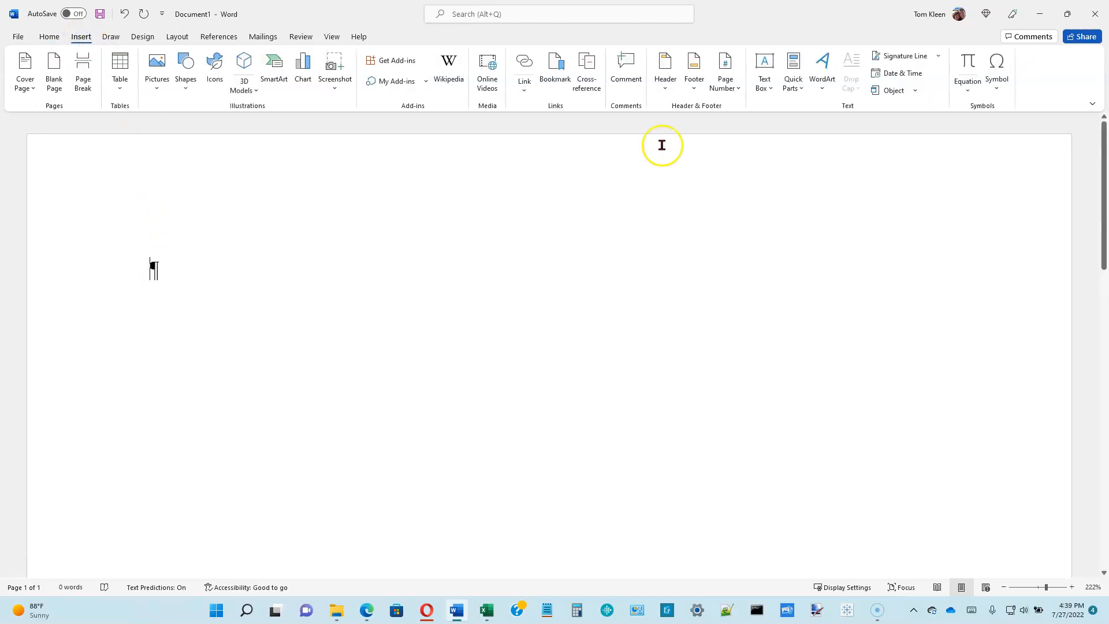
click(668, 90)
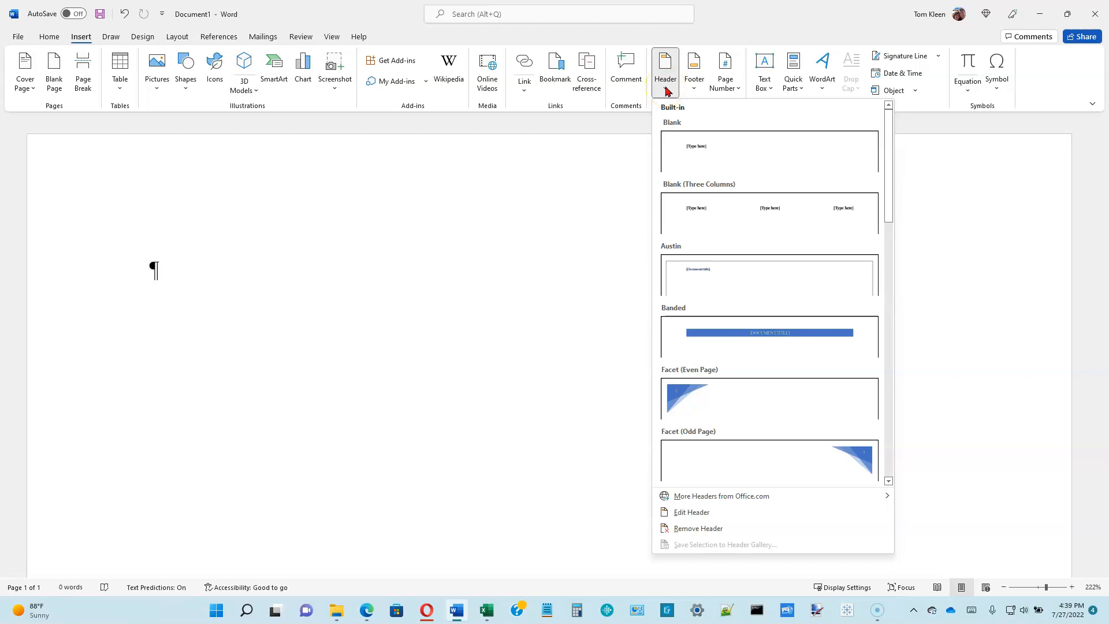
click(694, 143)
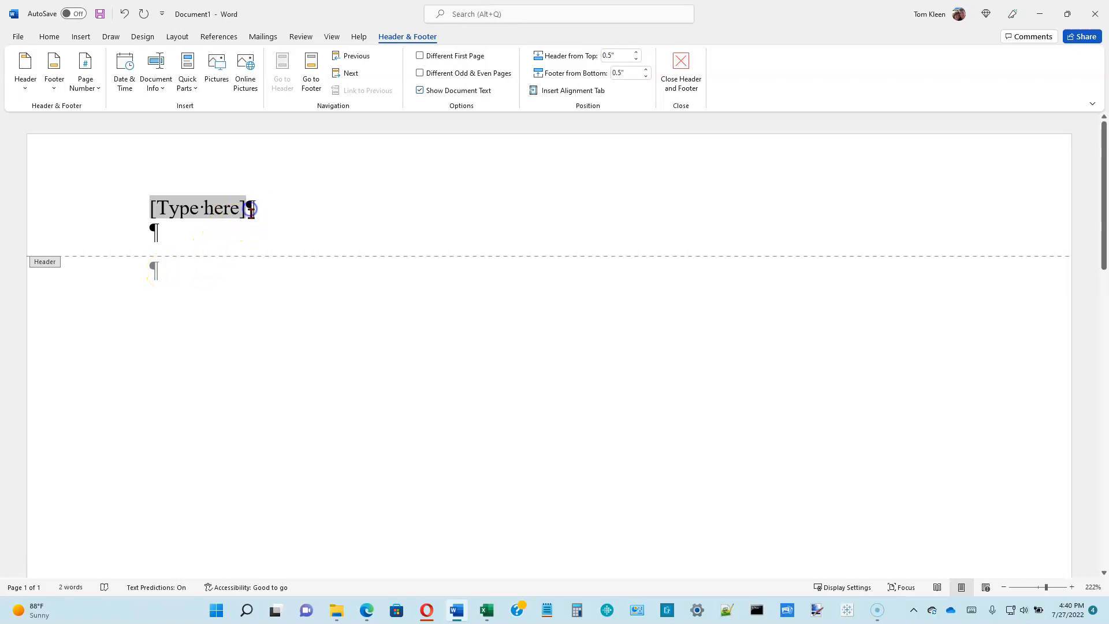
- Delete the header's "[Type here]" placeholder together with its paragraph mark, keeping one empty header line
double_click(200, 272)
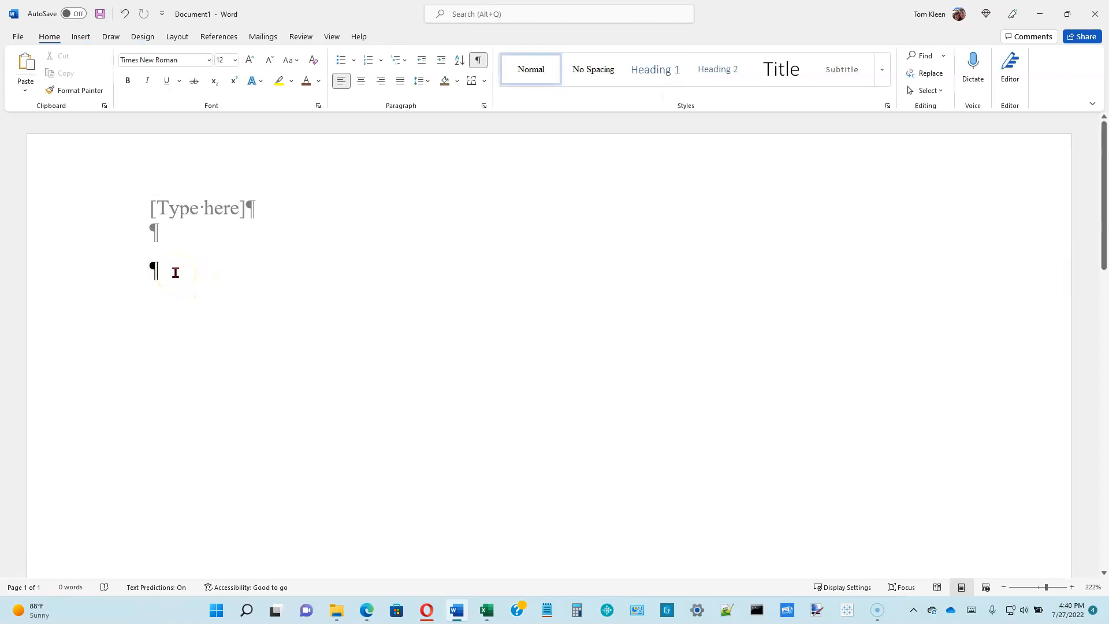
drag(176, 273, 254, 209)
double_click(253, 209)
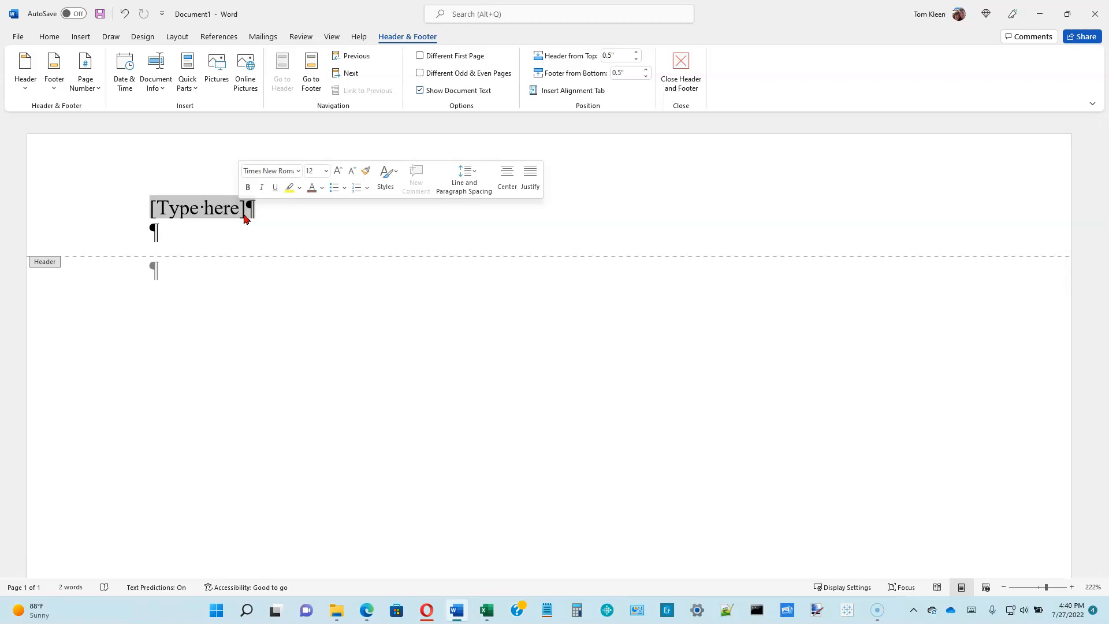
click(259, 211)
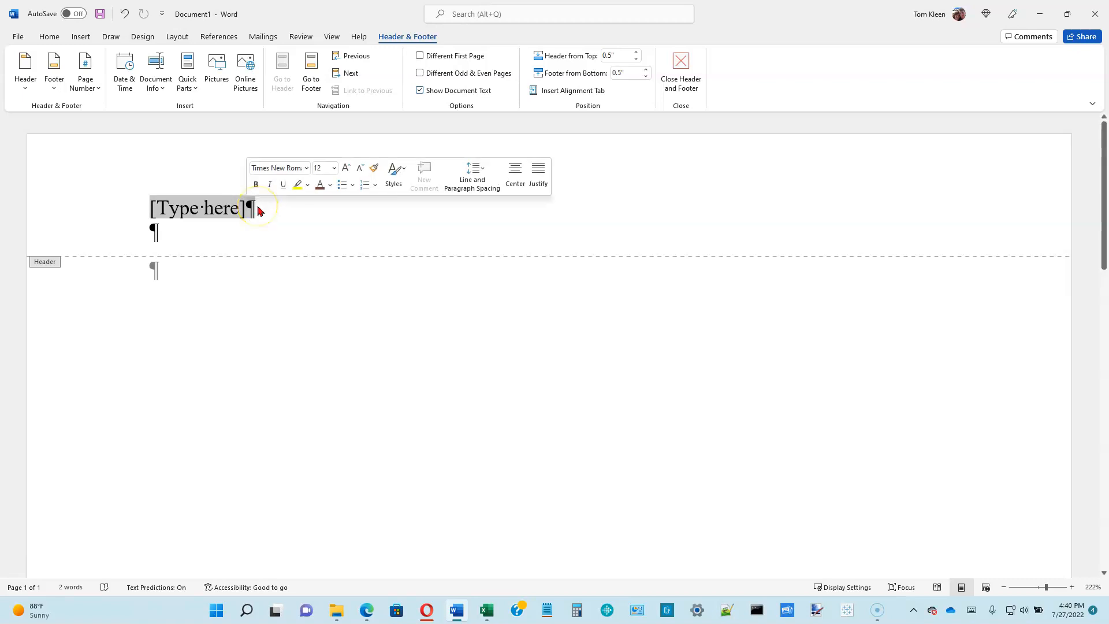
key(Delete)
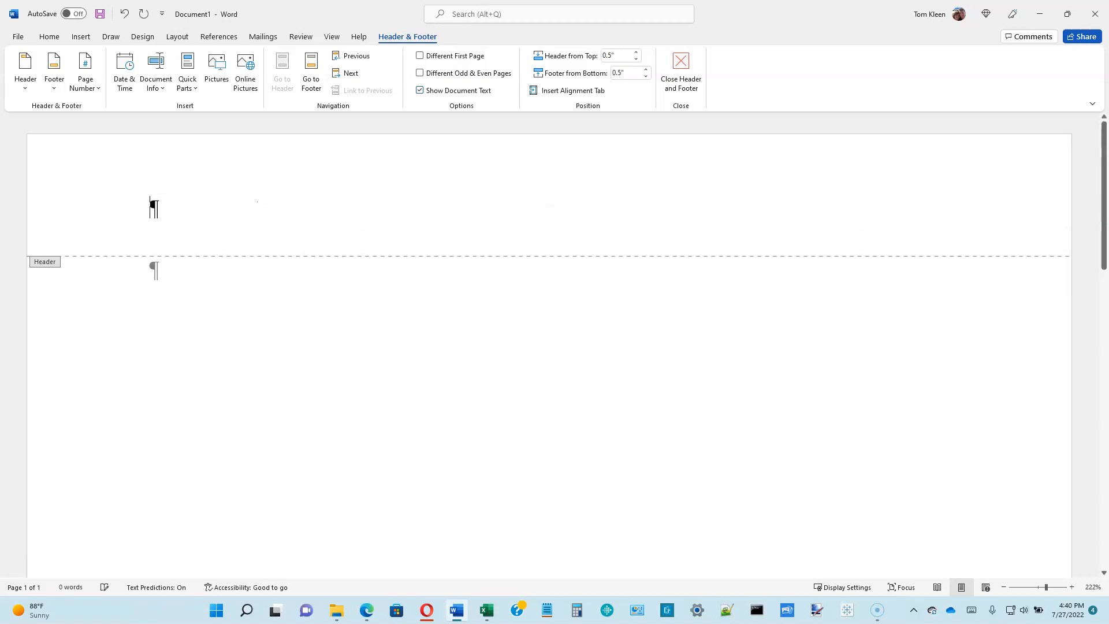
click(206, 188)
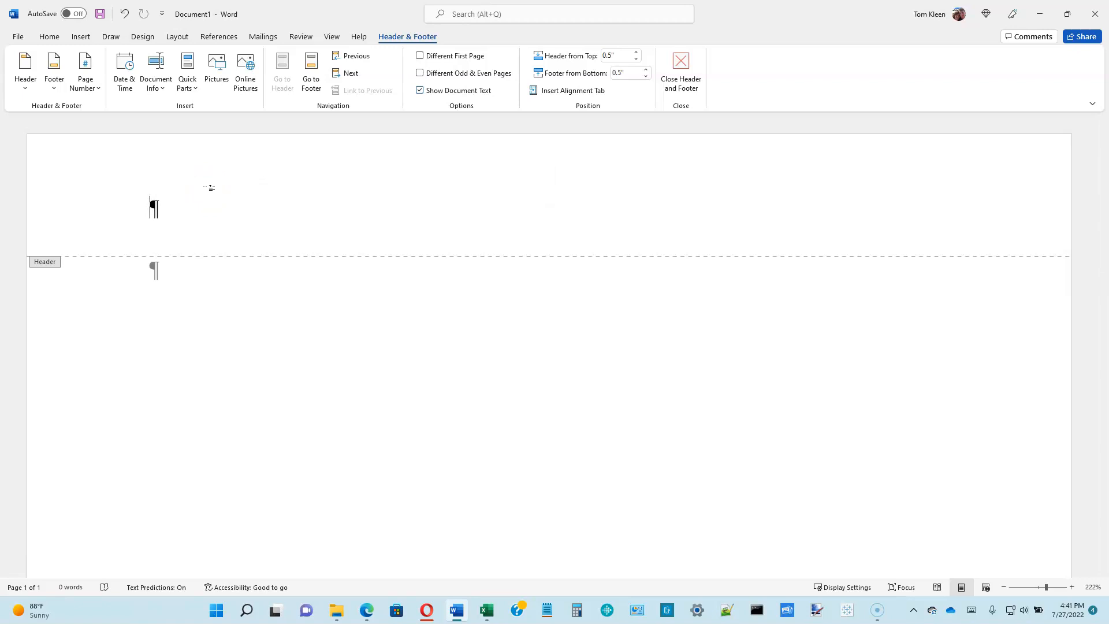
- Right-align the header line, enter the author's last name followed by a space, and return to the document body
click(51, 37)
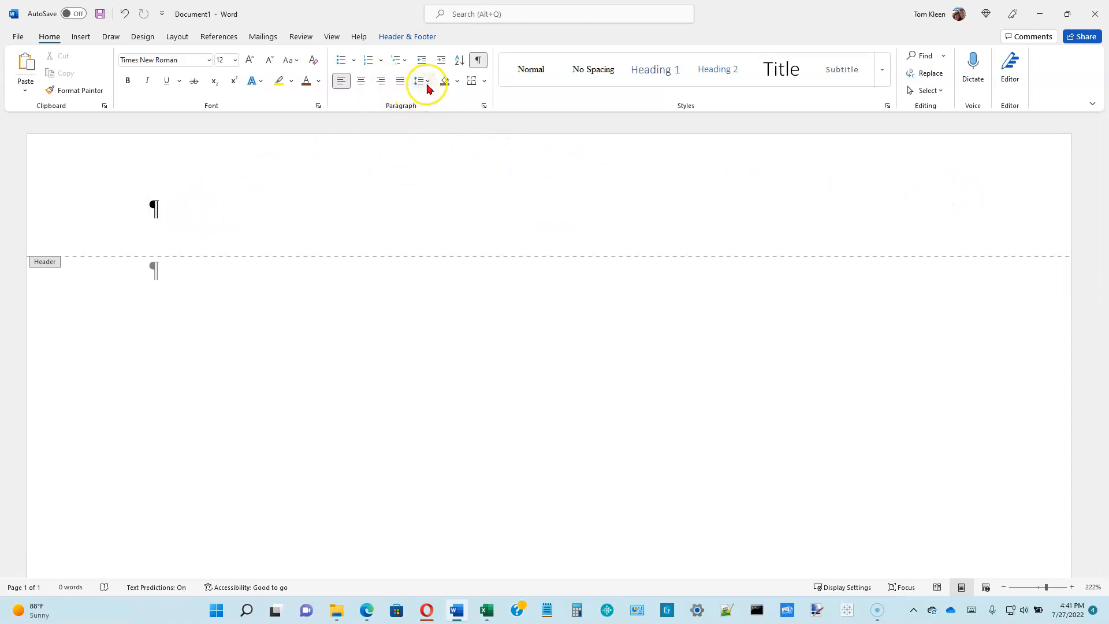
click(380, 83)
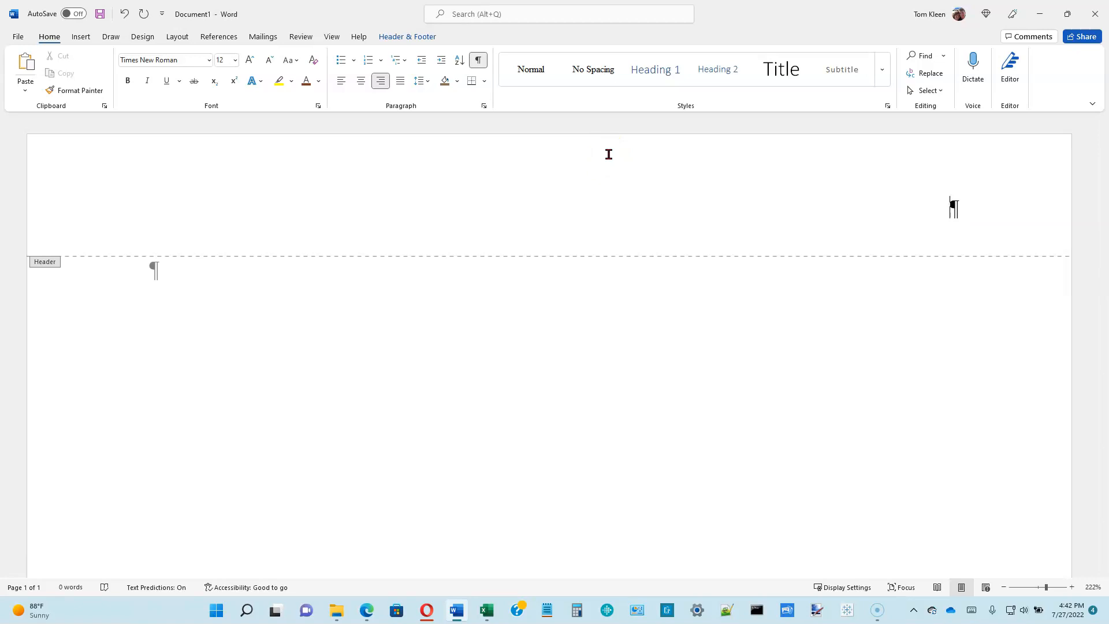
text(Yazzie)
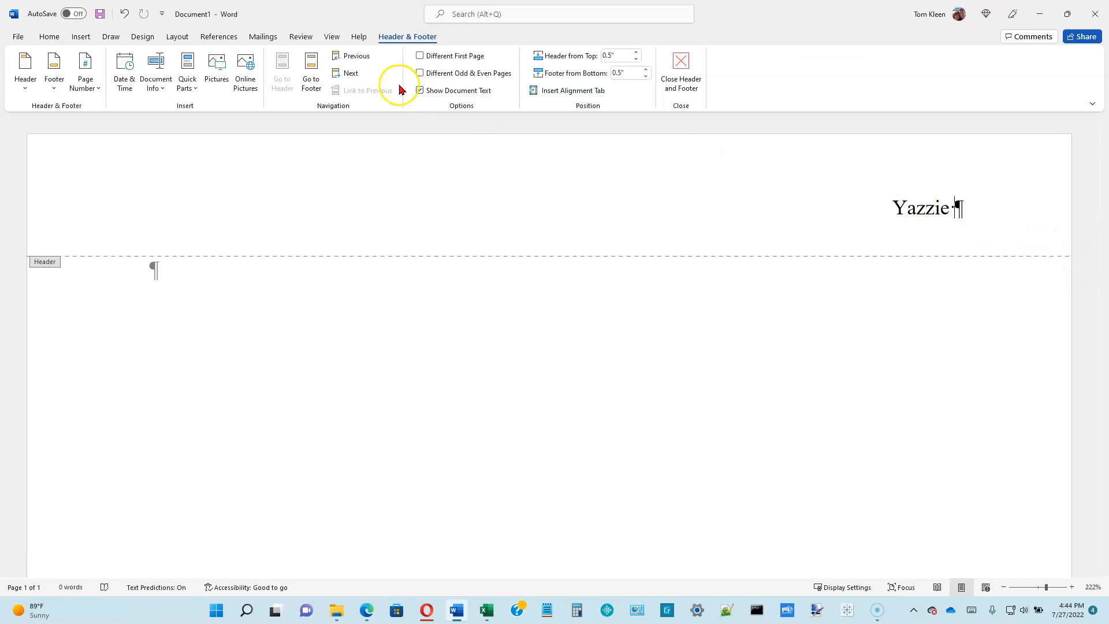
click(395, 39)
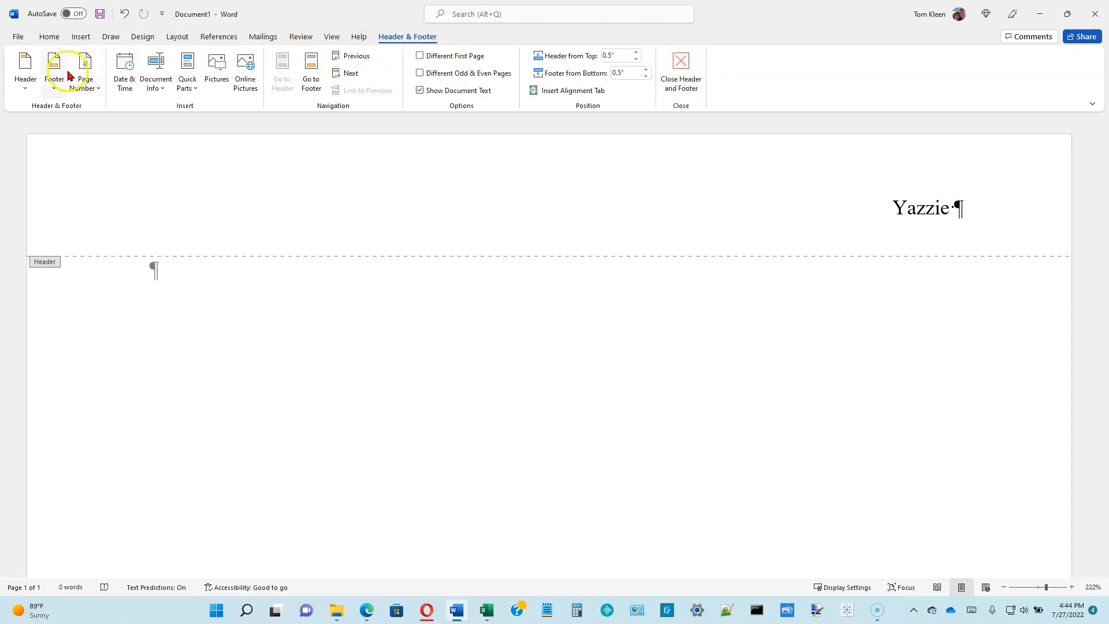
double_click(246, 282)
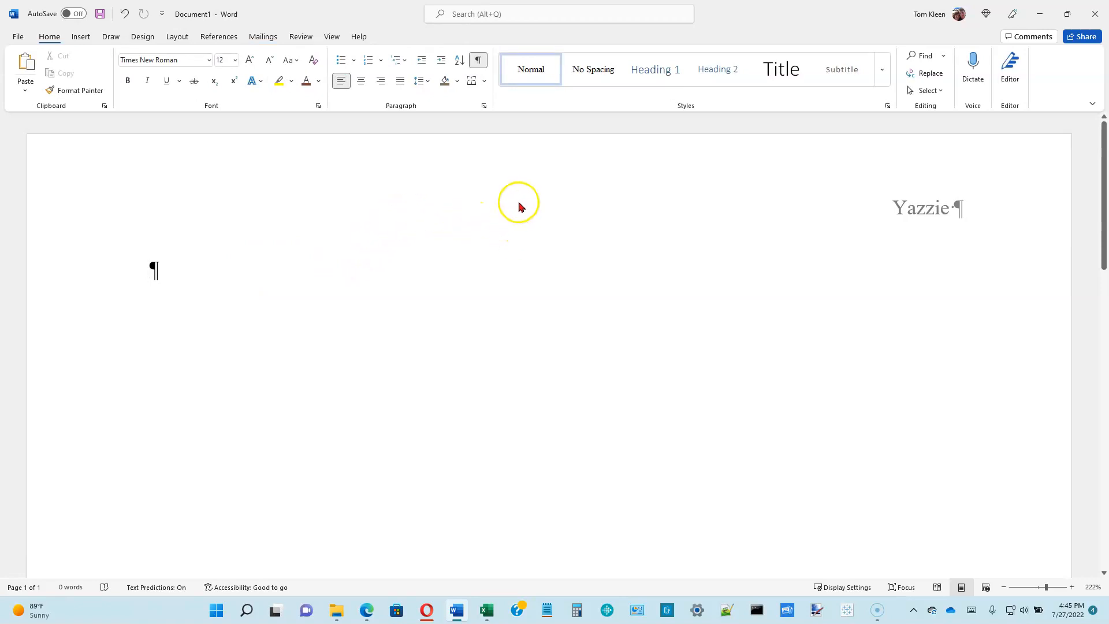
- Insert a Plain Number page number at the current position after the last name in the header, and close the header
double_click(583, 203)
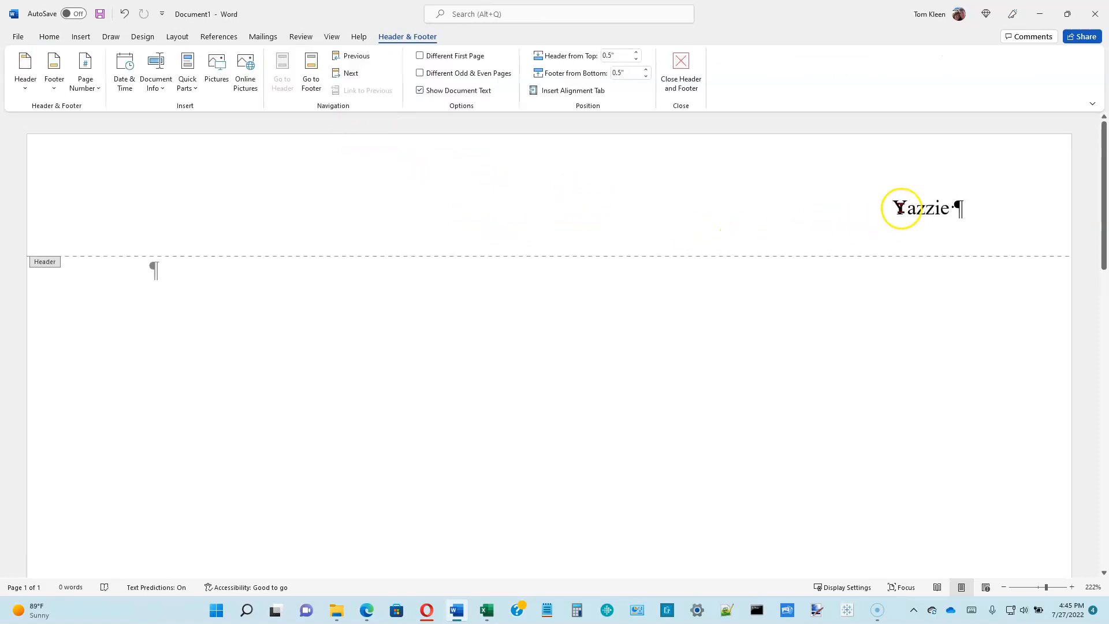
click(969, 208)
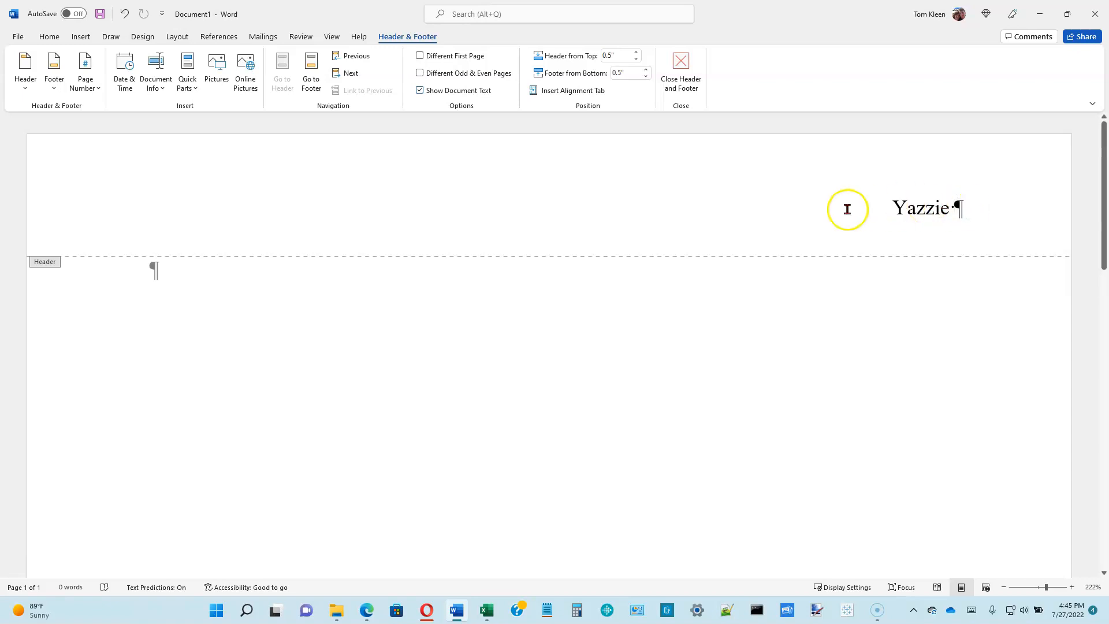
click(97, 89)
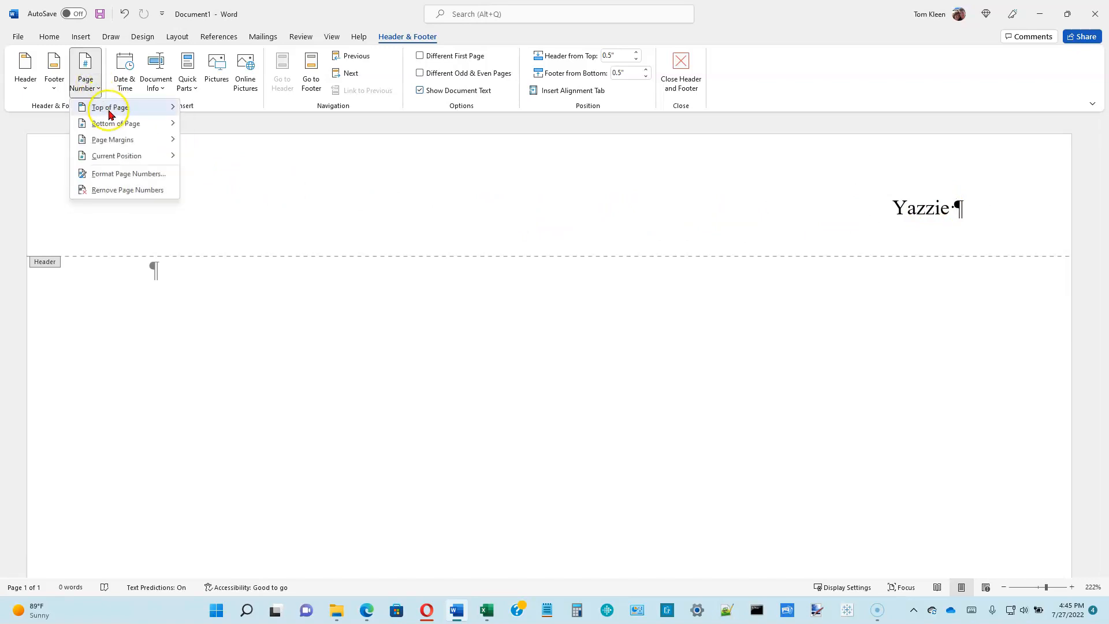
click(109, 111)
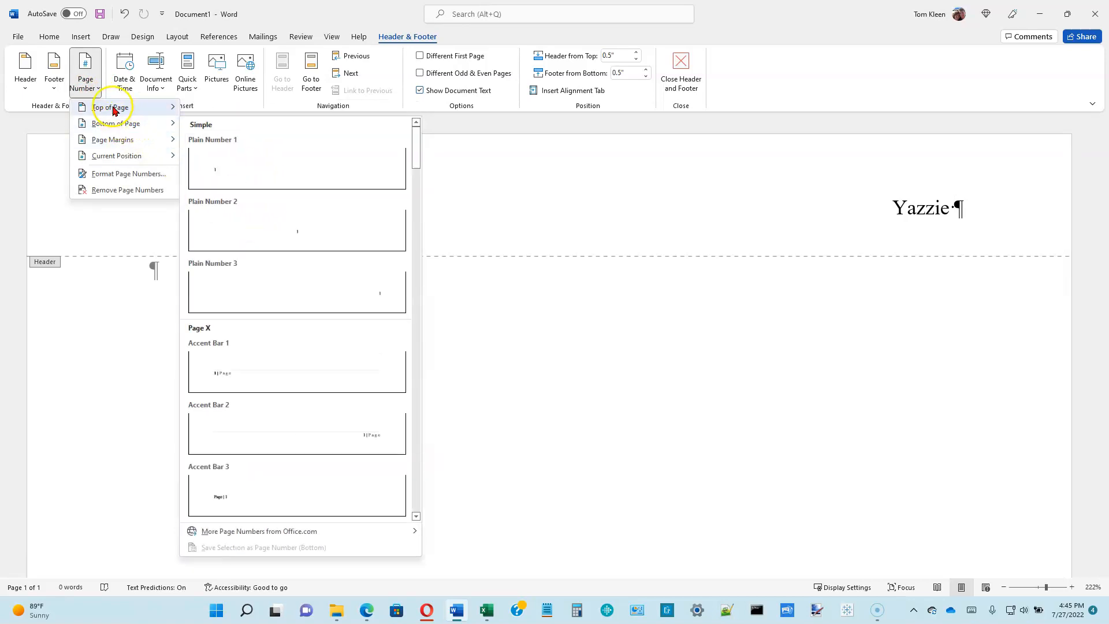
mouse_move(113, 111)
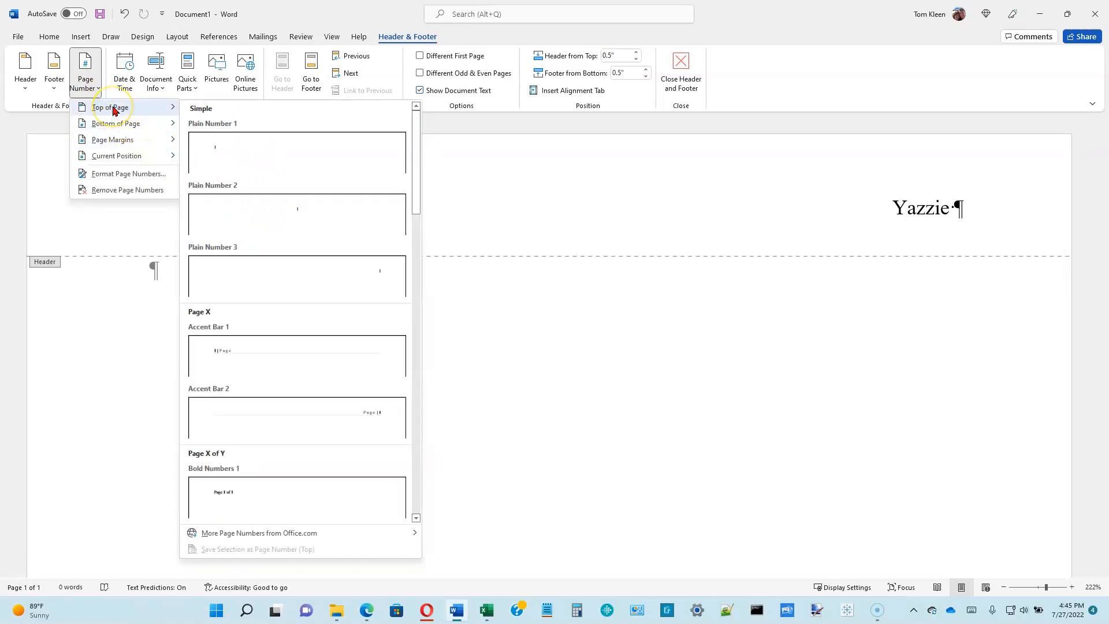
click(119, 139)
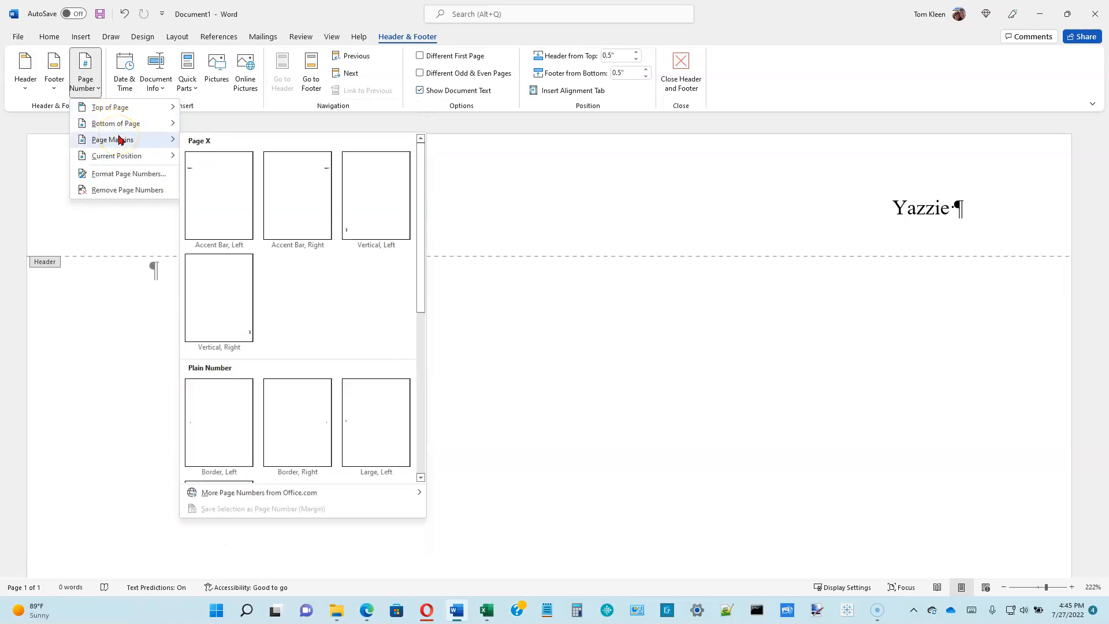
click(127, 159)
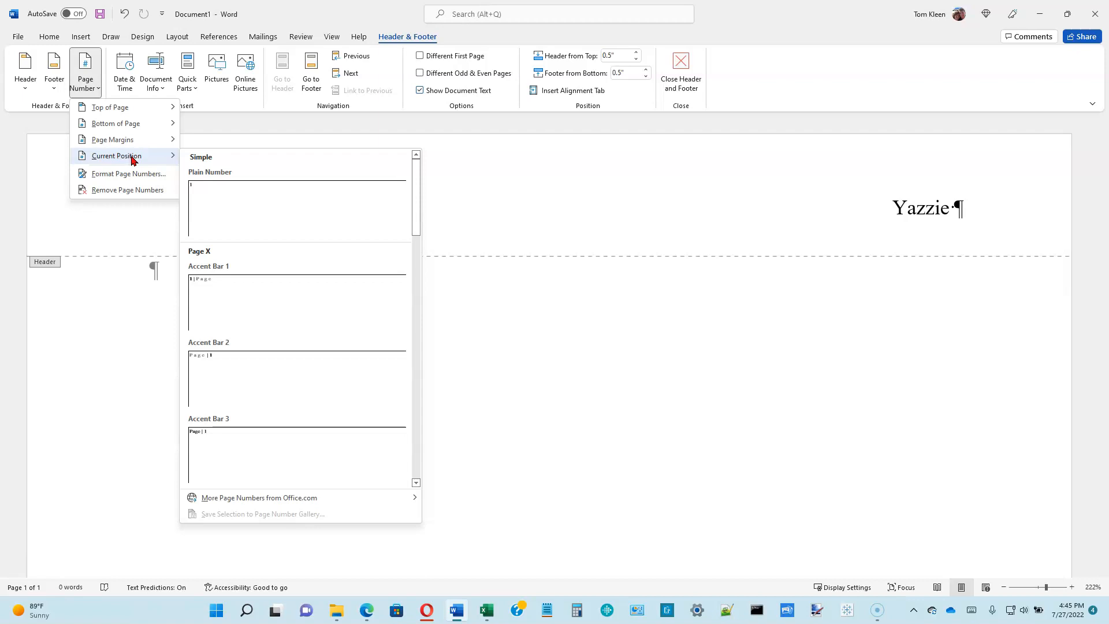
click(206, 194)
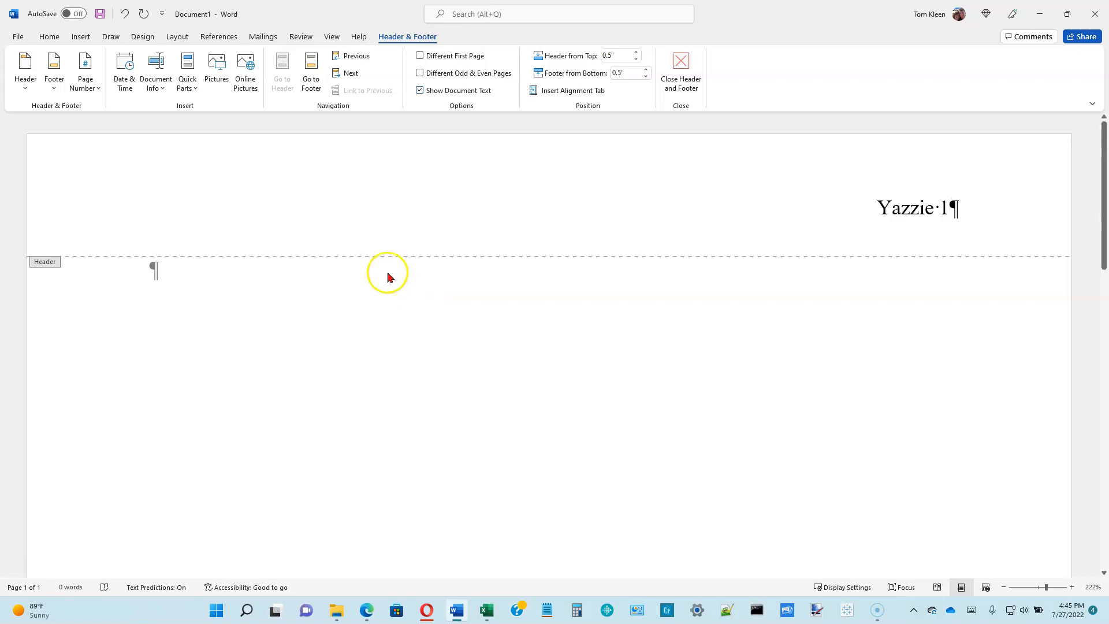
click(680, 63)
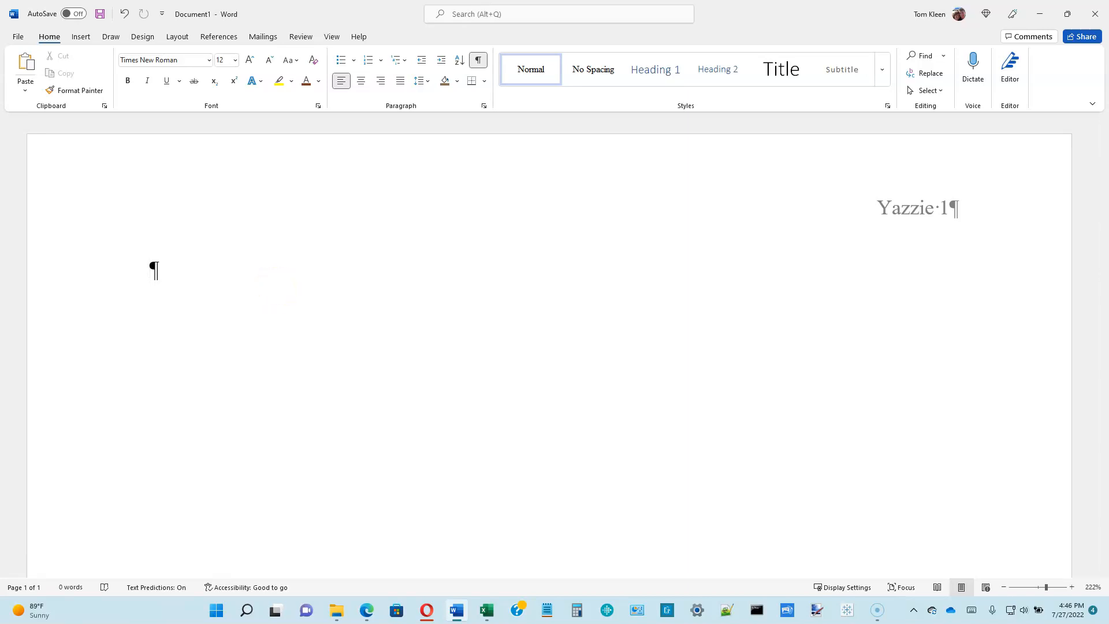
- Enter the author's full name, the instructor's name and English 101 on three separate lines of the document body
text(Nina Yazzie)
key(Return)
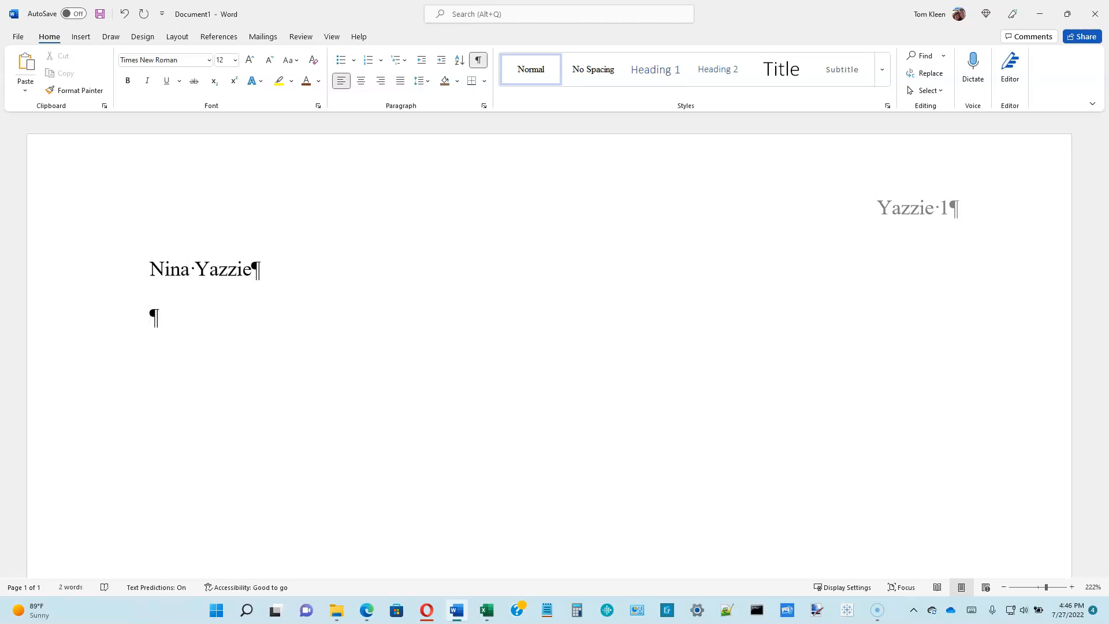
text(Mr. Slobovnik)
key(Return)
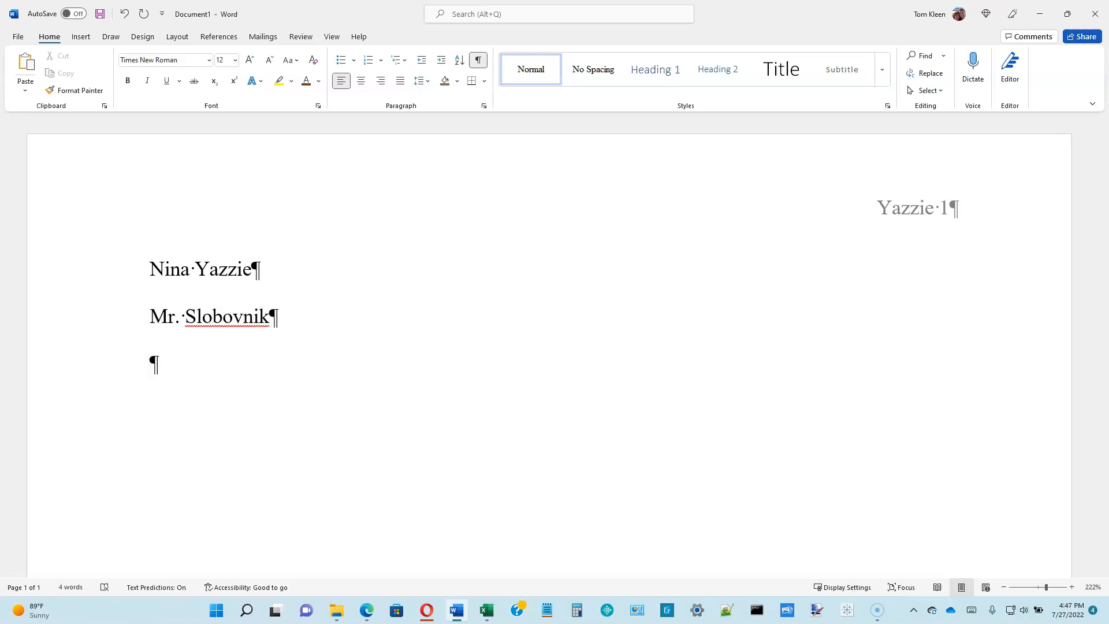
text(English 101)
key(Return)
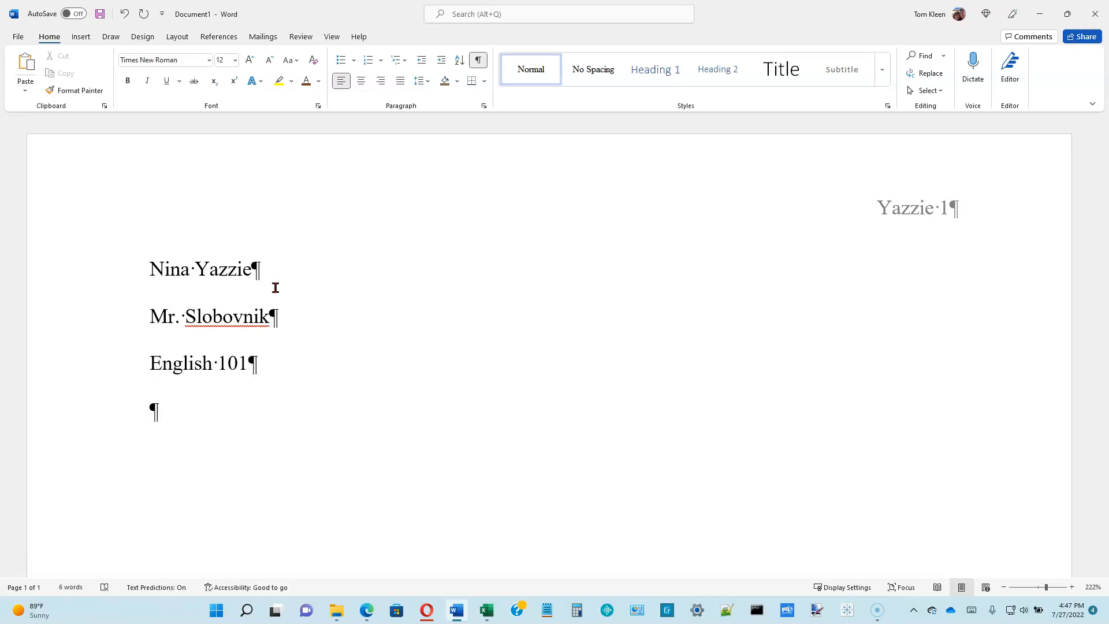
- Enter the date October 6, 2021 on the fourth line and add an empty line below it
text(October 6, 2011)
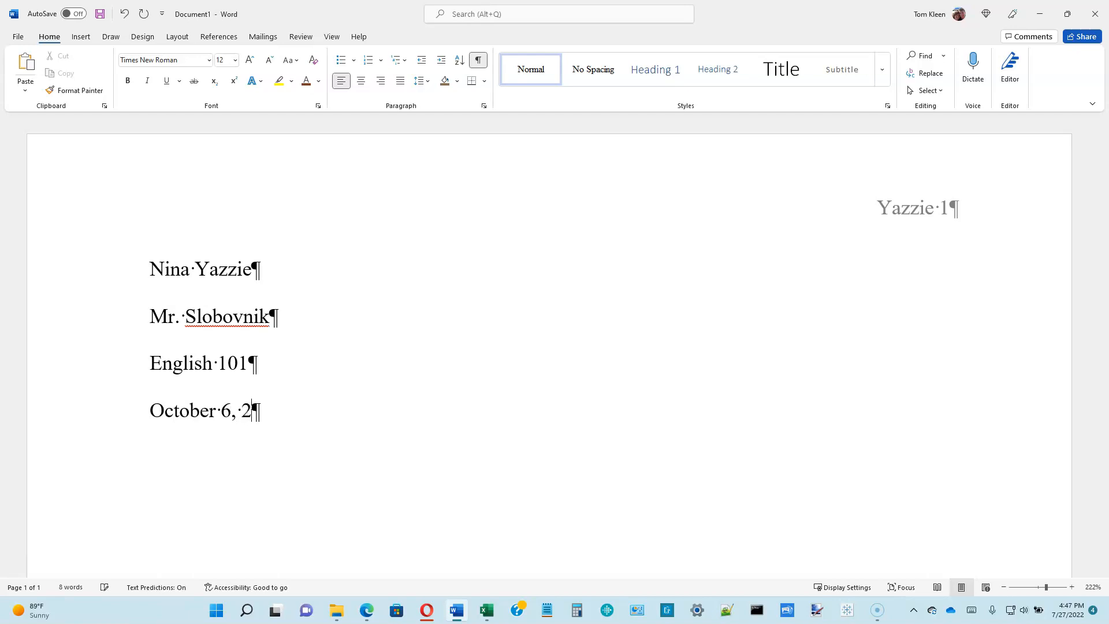
key(BackSpace)
key(BackSpace)
text(21)
click(314, 324)
click(288, 364)
click(273, 365)
click(294, 405)
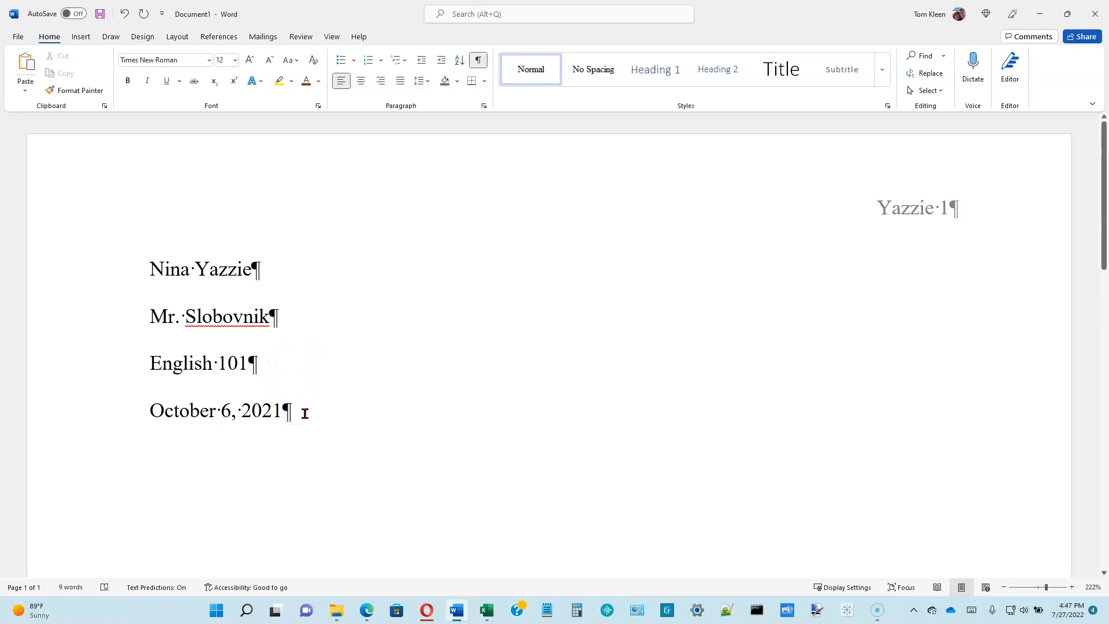
key(Return)
scroll(186, 459, down, 2)
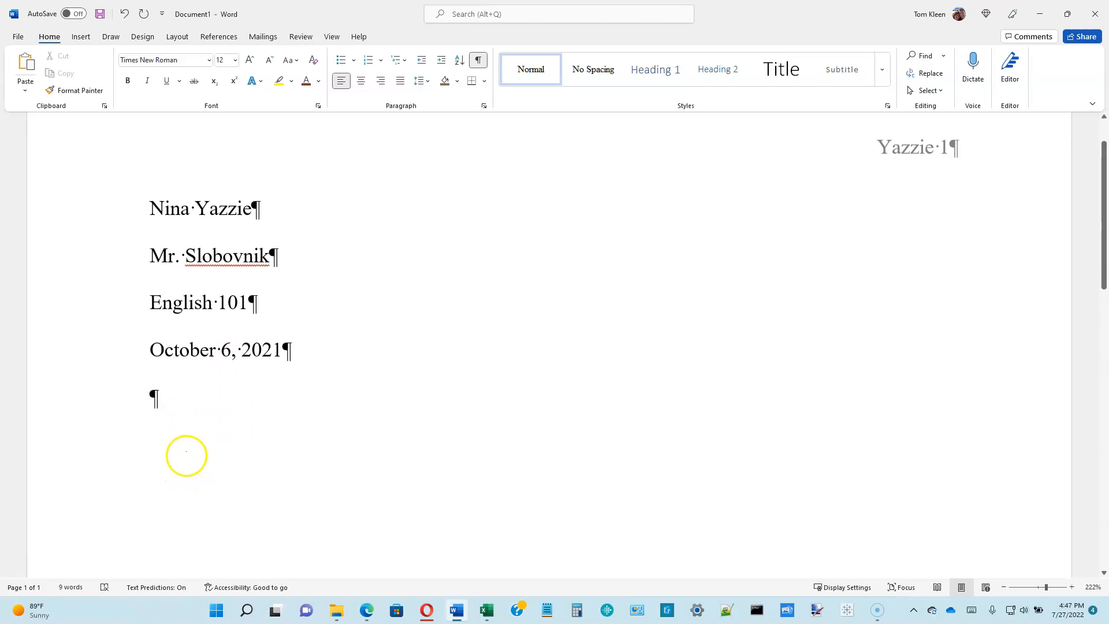
double_click(152, 458)
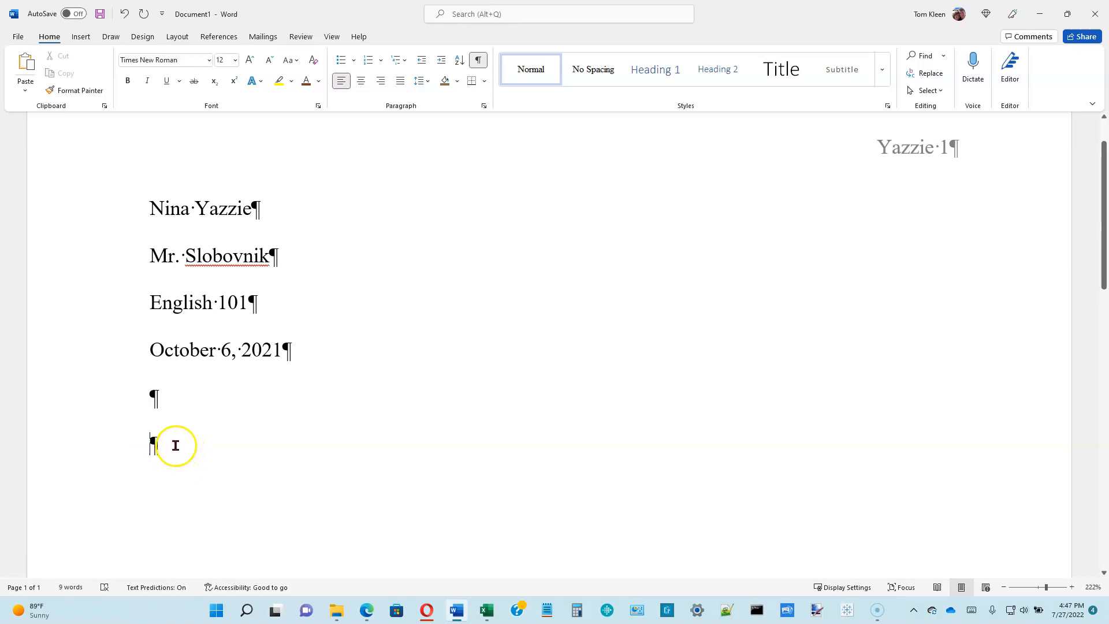
click(169, 406)
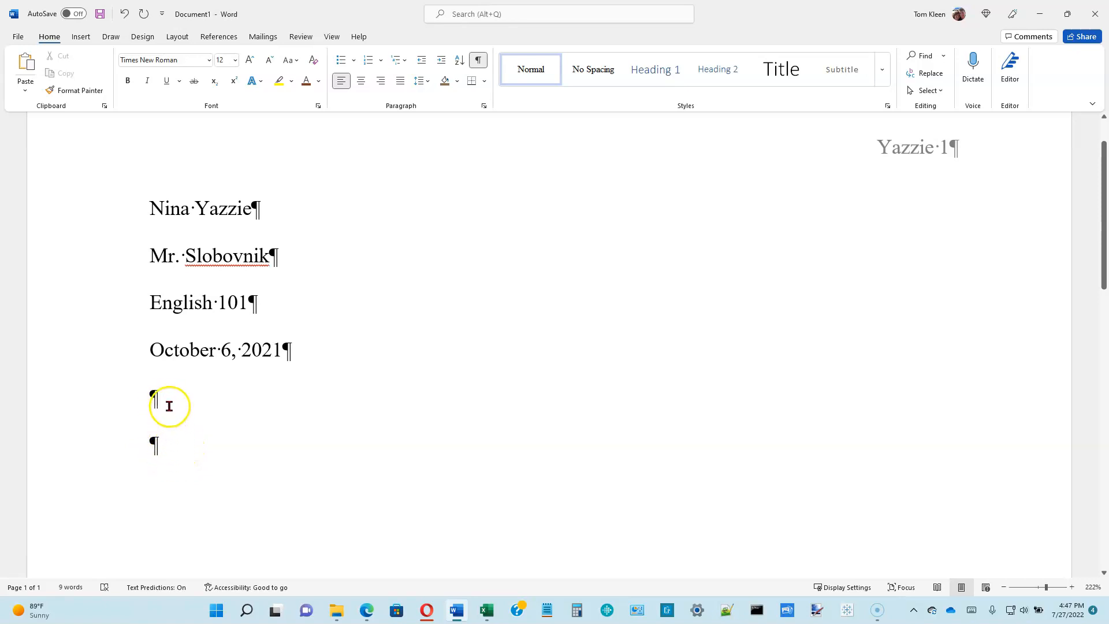
key(Delete)
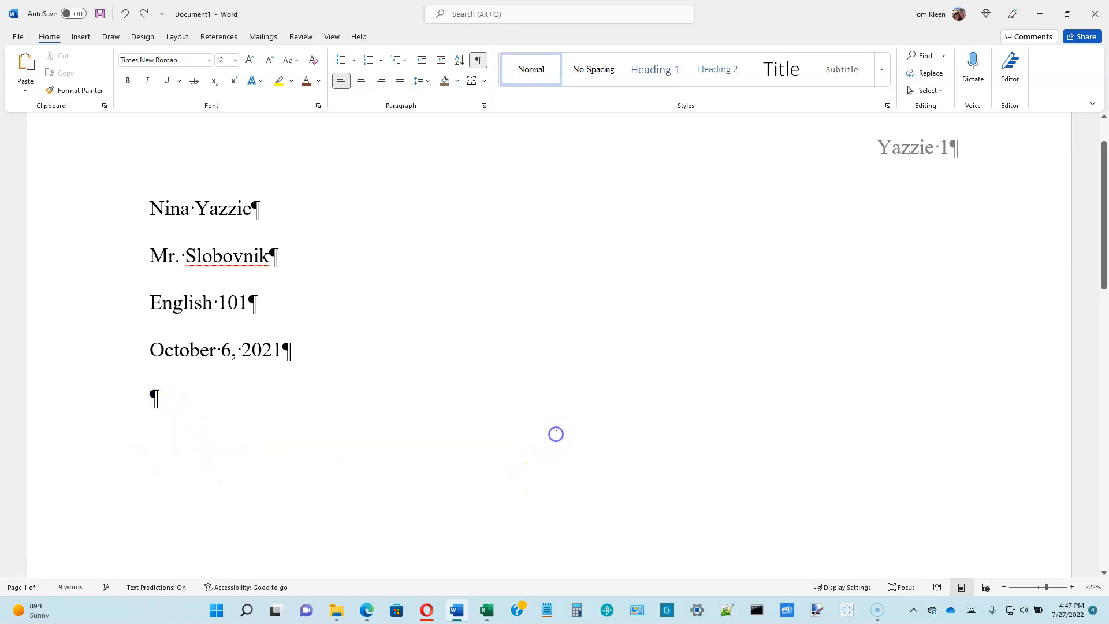
key(ctrl+e)
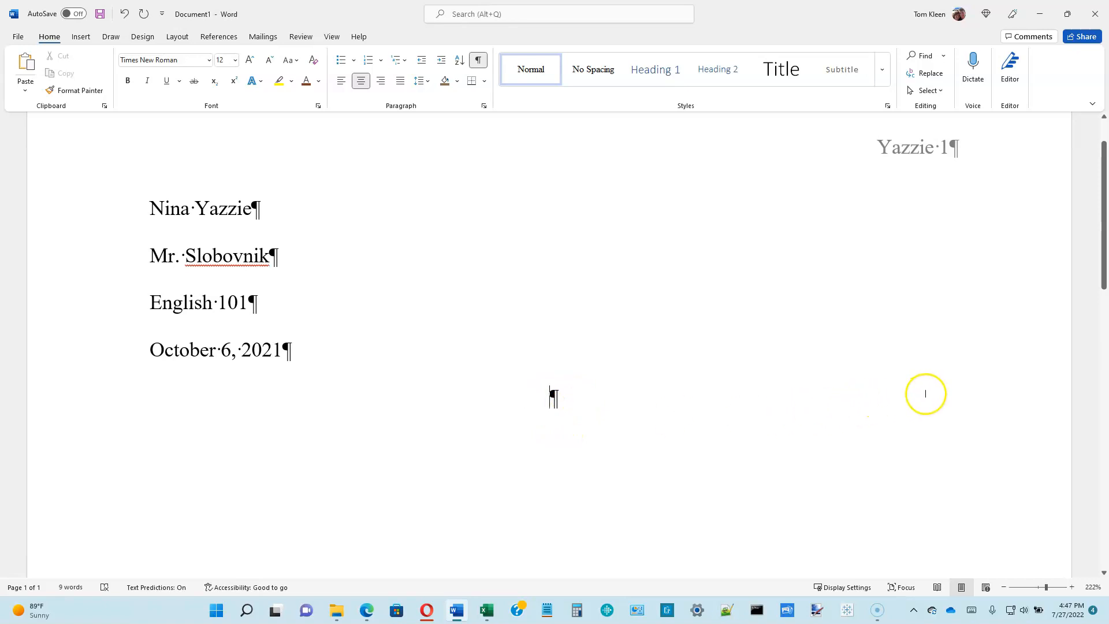
double_click(945, 388)
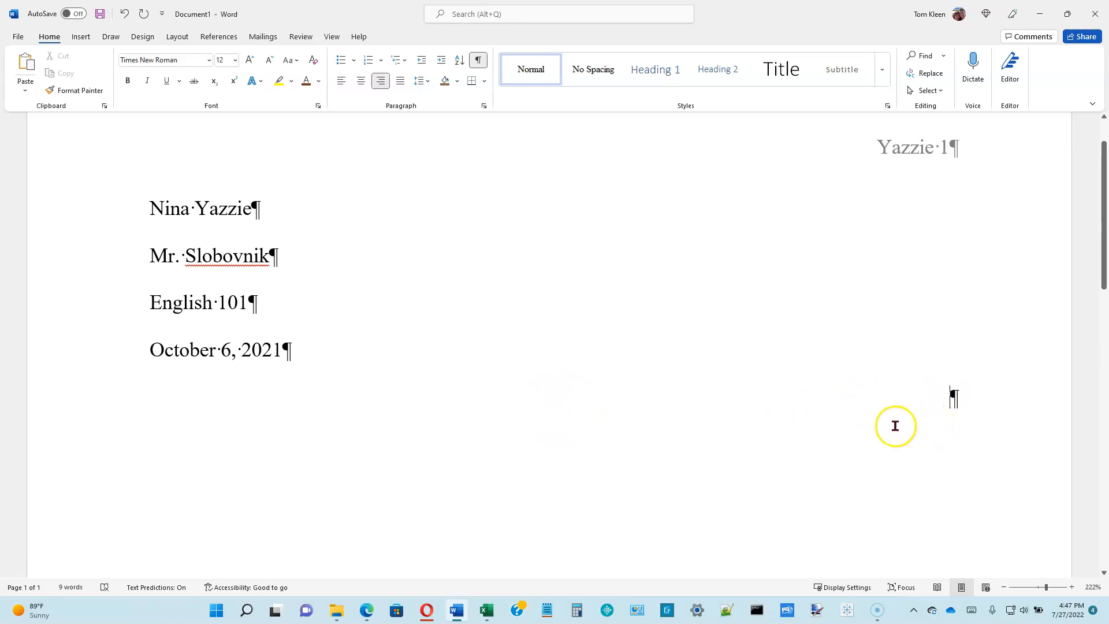
double_click(146, 407)
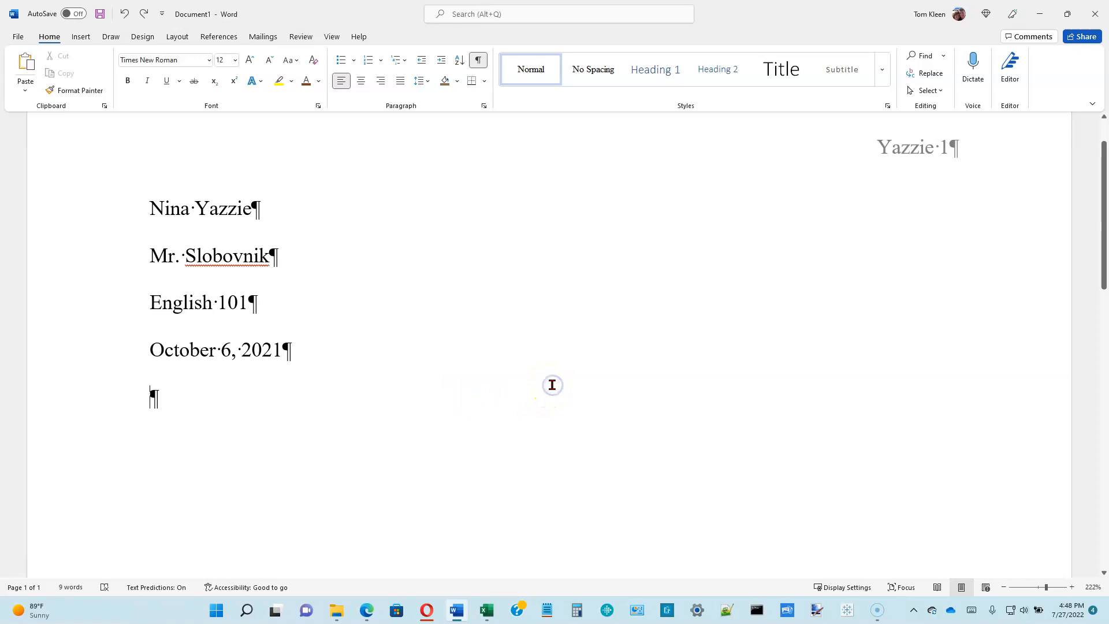
- Center the empty line, enter the title Health Concerns of Using Technology, and start a left-aligned paragraph below it
key(ctrl+e)
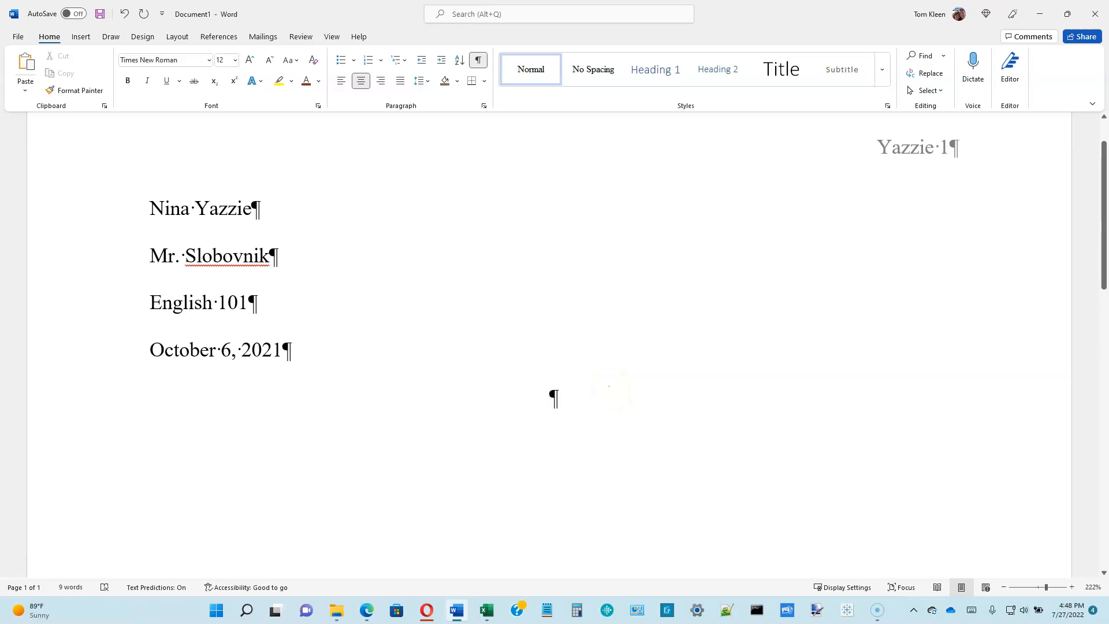
text(Health Concerns of Using Technology)
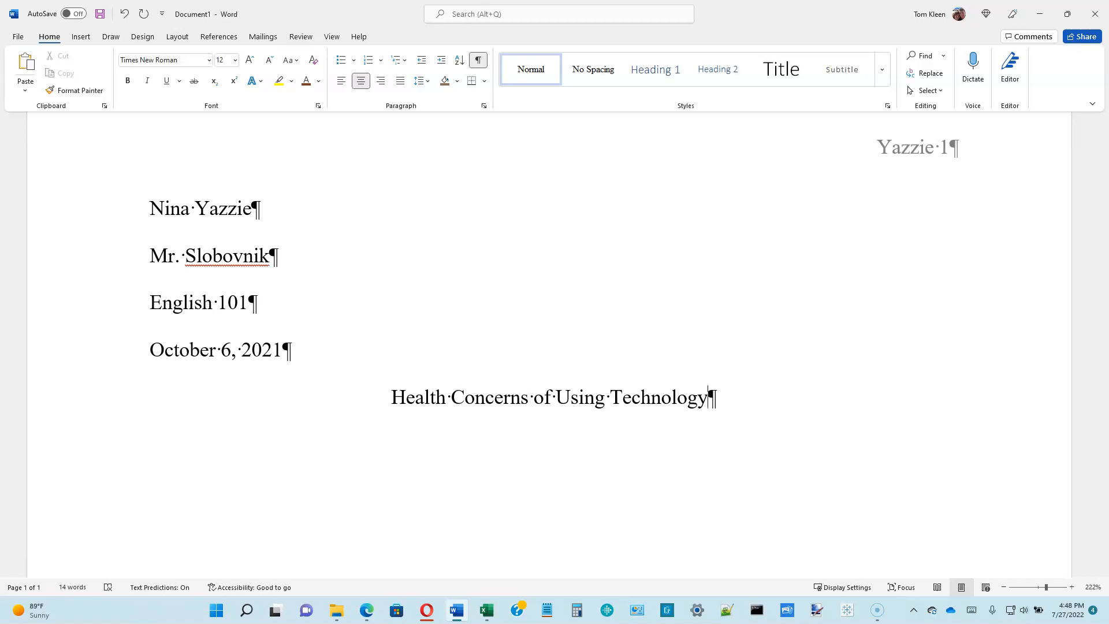
key(Return)
click(563, 446)
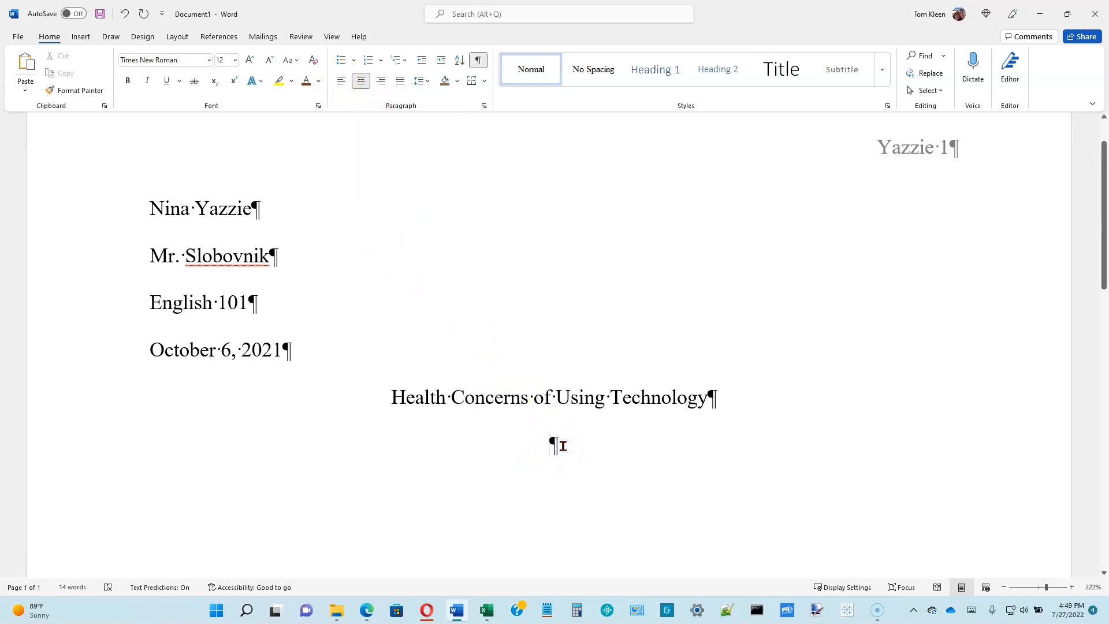
key(ctrl+l)
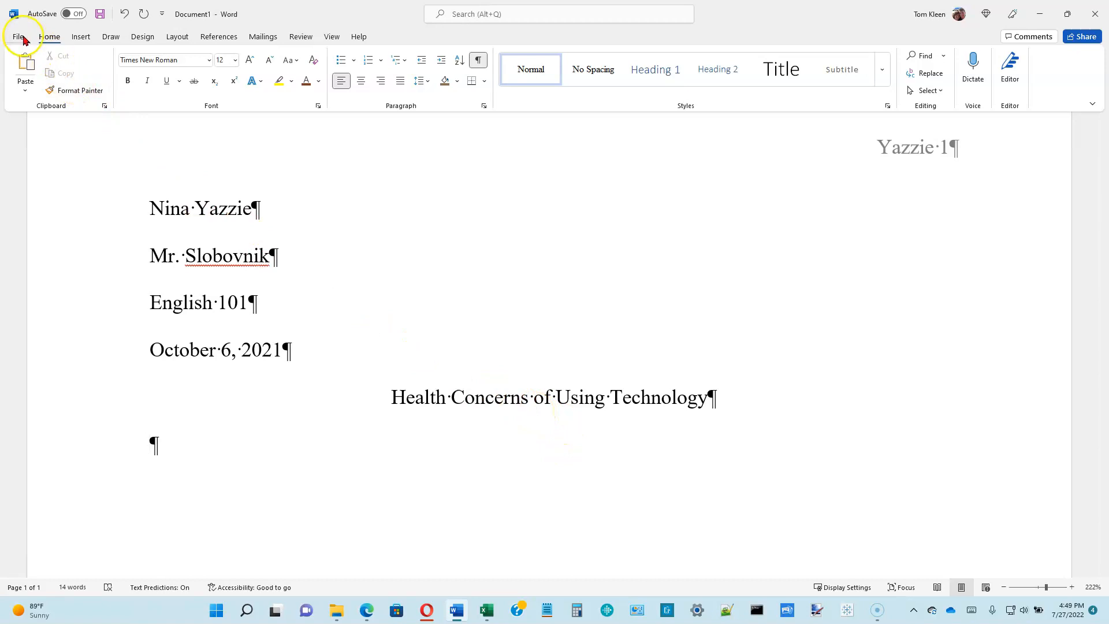
- Save the document as SC_WD_2_TechnologyHealthConcernsPaper in the OneDrive Documents folder
click(100, 16)
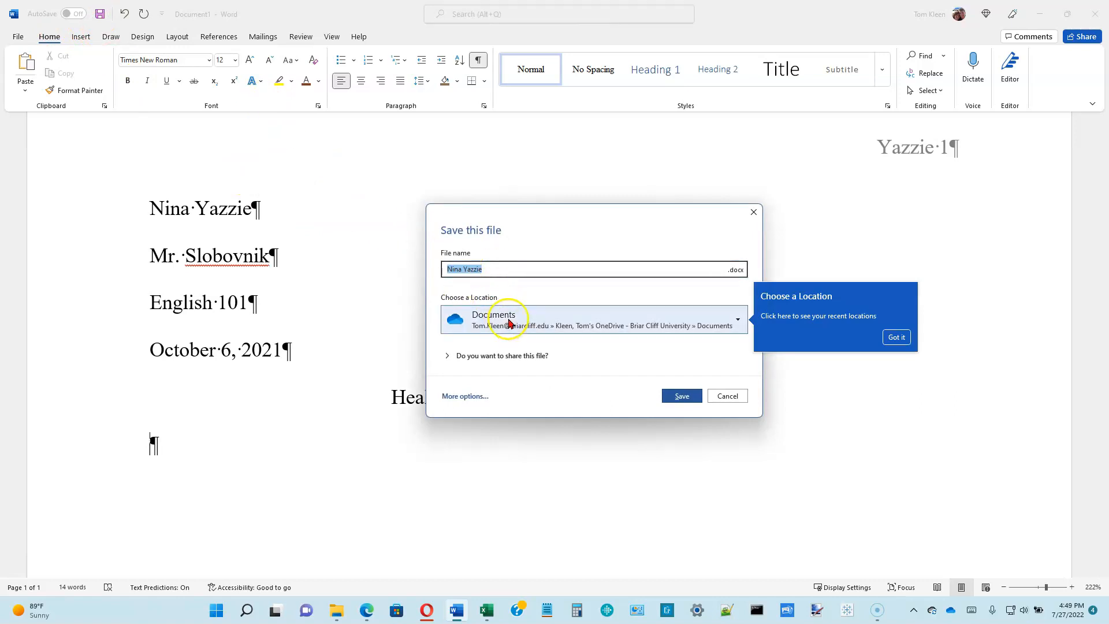
click(488, 266)
drag(487, 267, 438, 267)
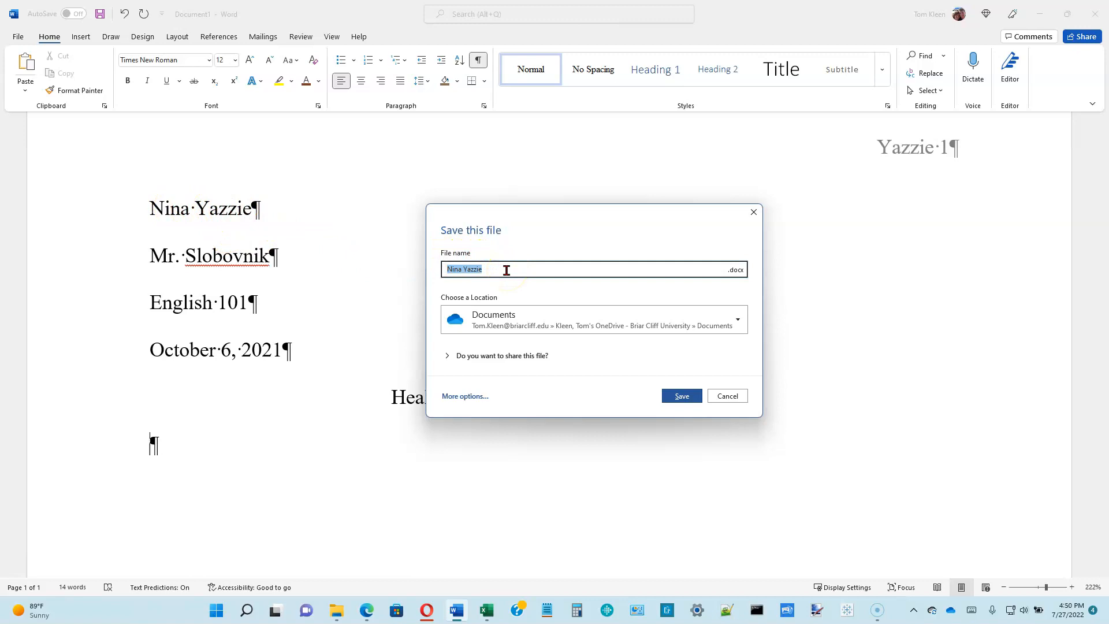
text(SC)
text(_WD_2_TechnologyHealthConcernsPaper)
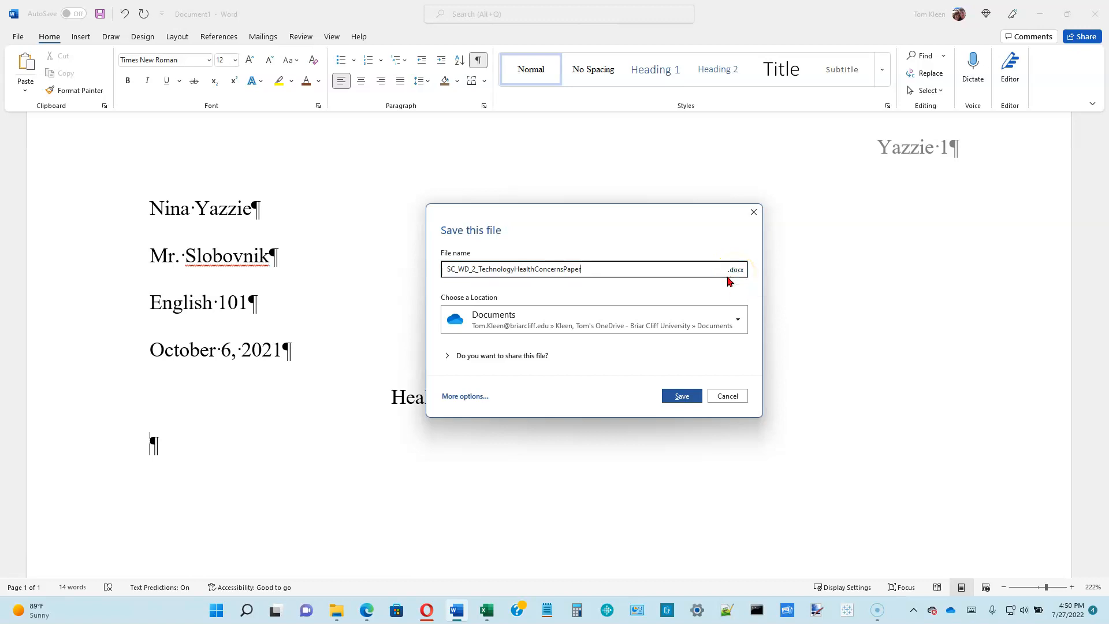
click(683, 394)
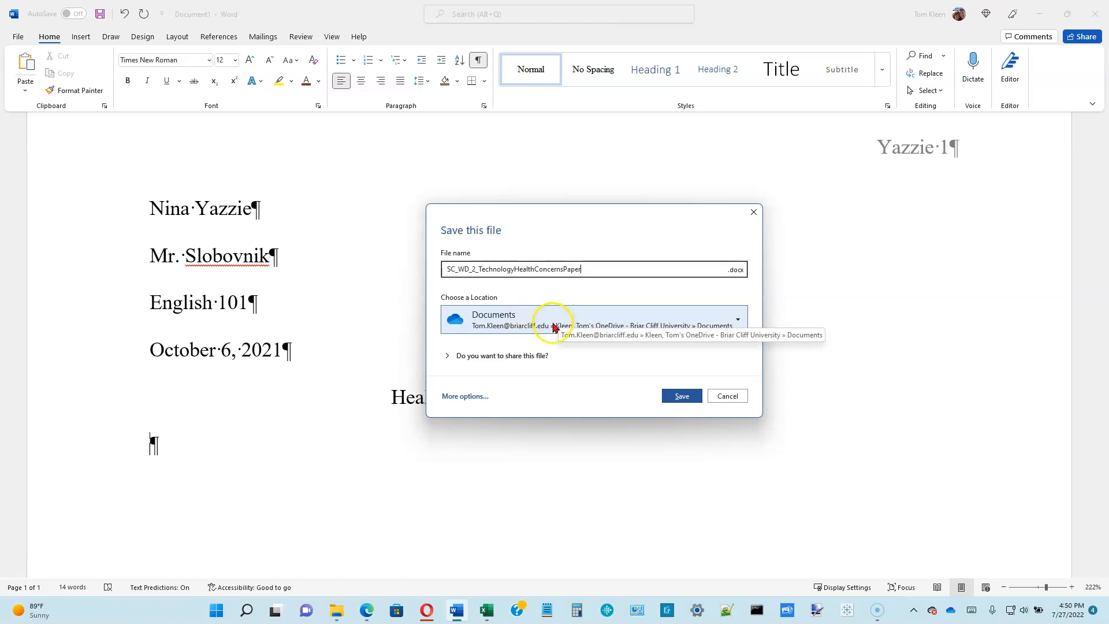
click(683, 398)
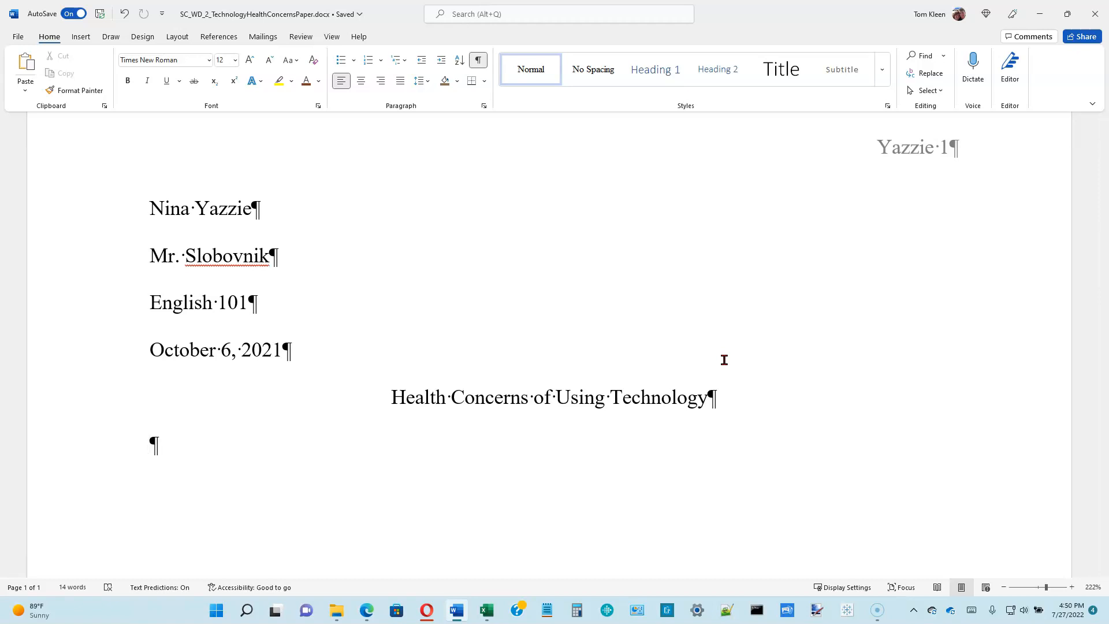
- Show the ruler and set a first-line indent of 0.5 inch for the empty paragraph below the title
scroll(607, 327, up, 1)
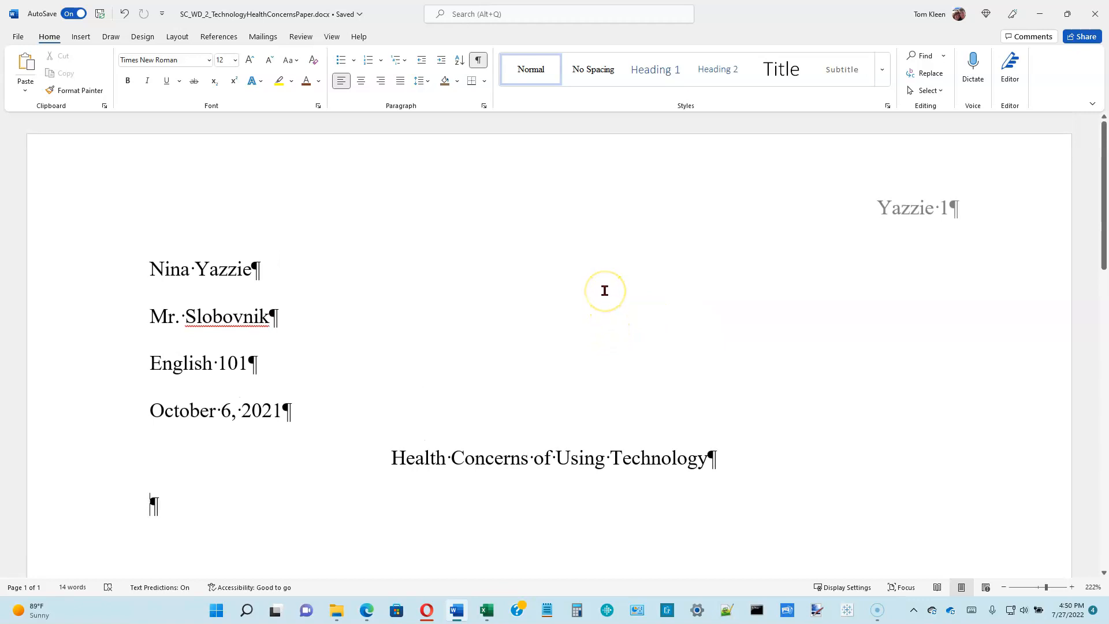
click(331, 38)
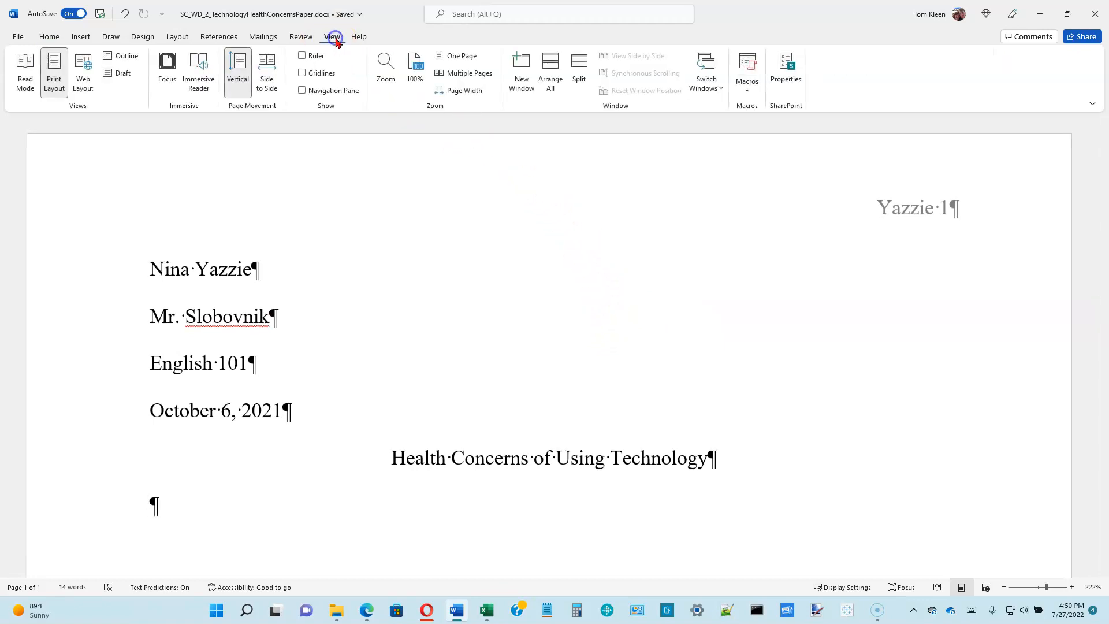
click(305, 58)
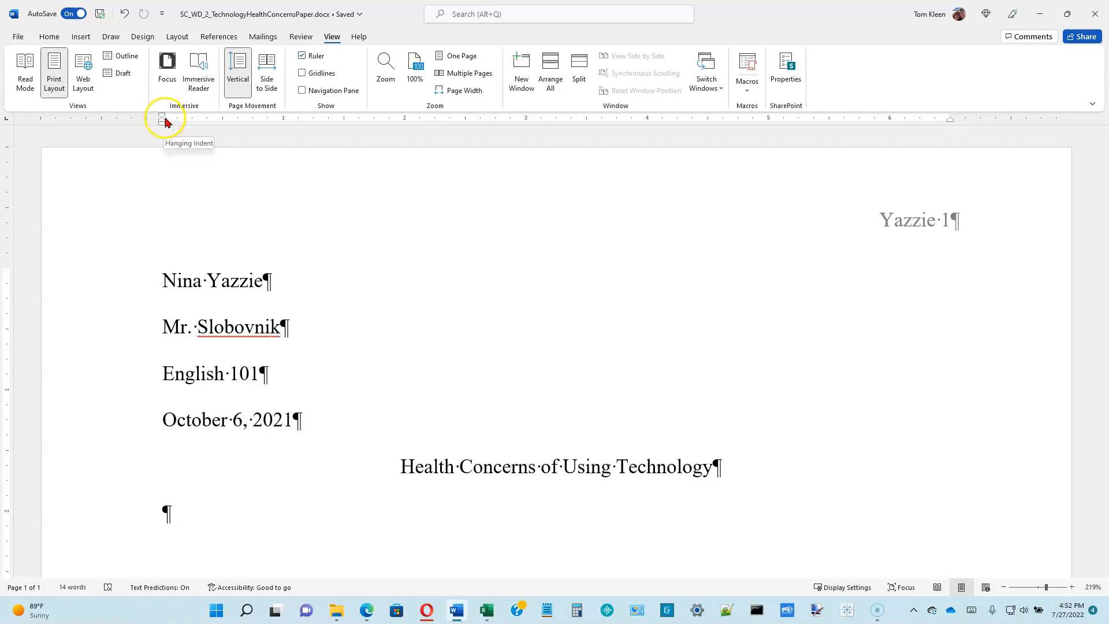
drag(163, 119, 217, 126)
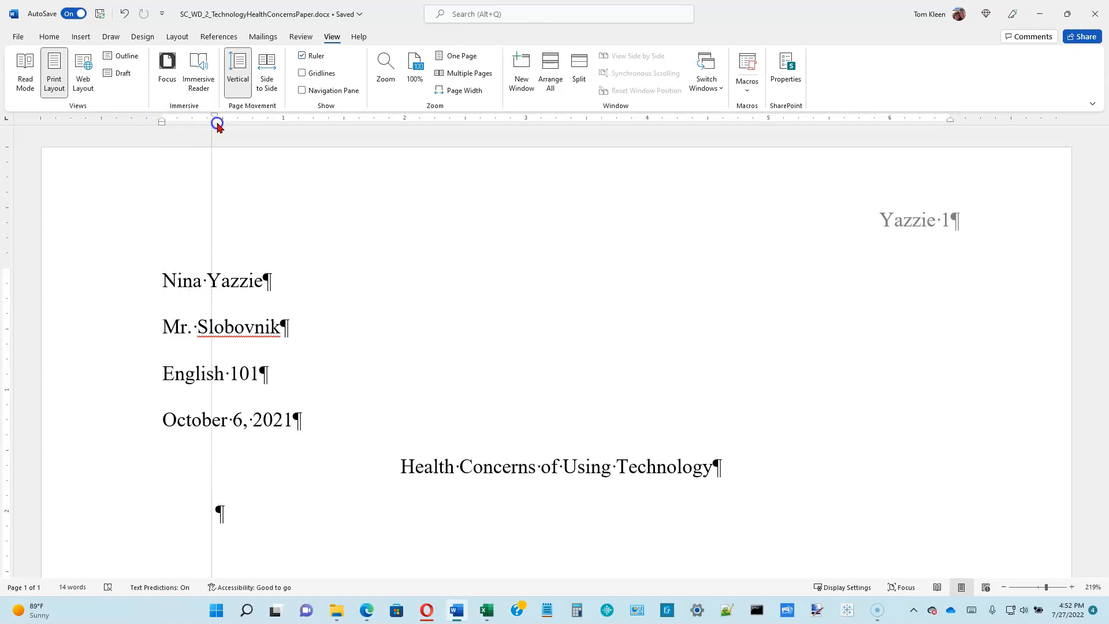
drag(218, 126, 221, 127)
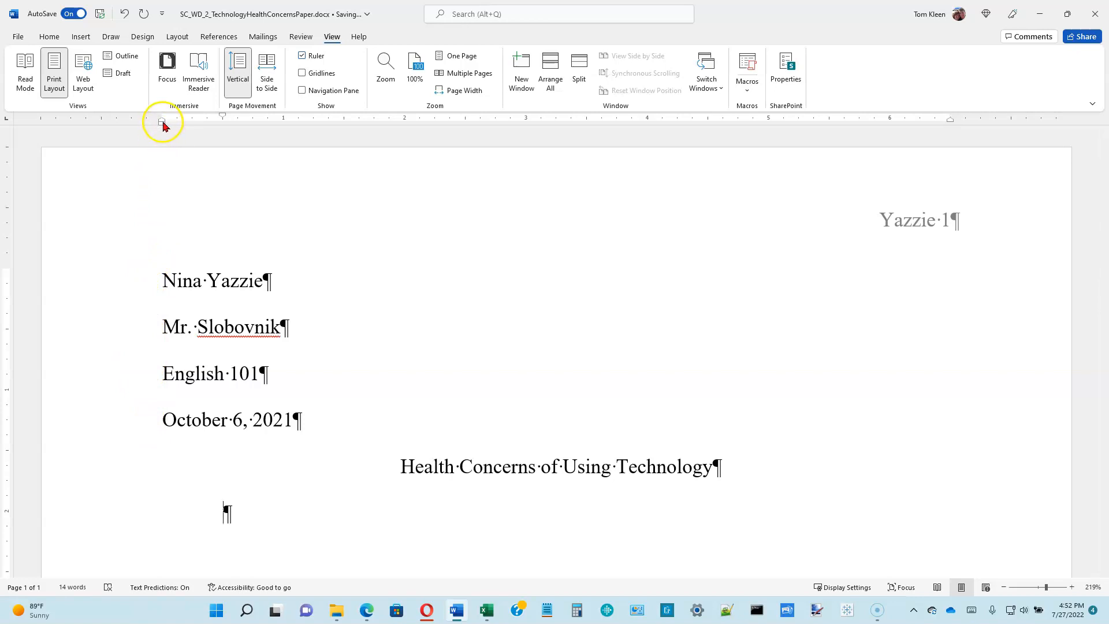
mouse_move(162, 122)
mouse_down()
mouse_move(198, 121)
mouse_move(163, 120)
mouse_up()
mouse_move(162, 125)
mouse_down()
mouse_move(335, 127)
mouse_move(164, 124)
mouse_up()
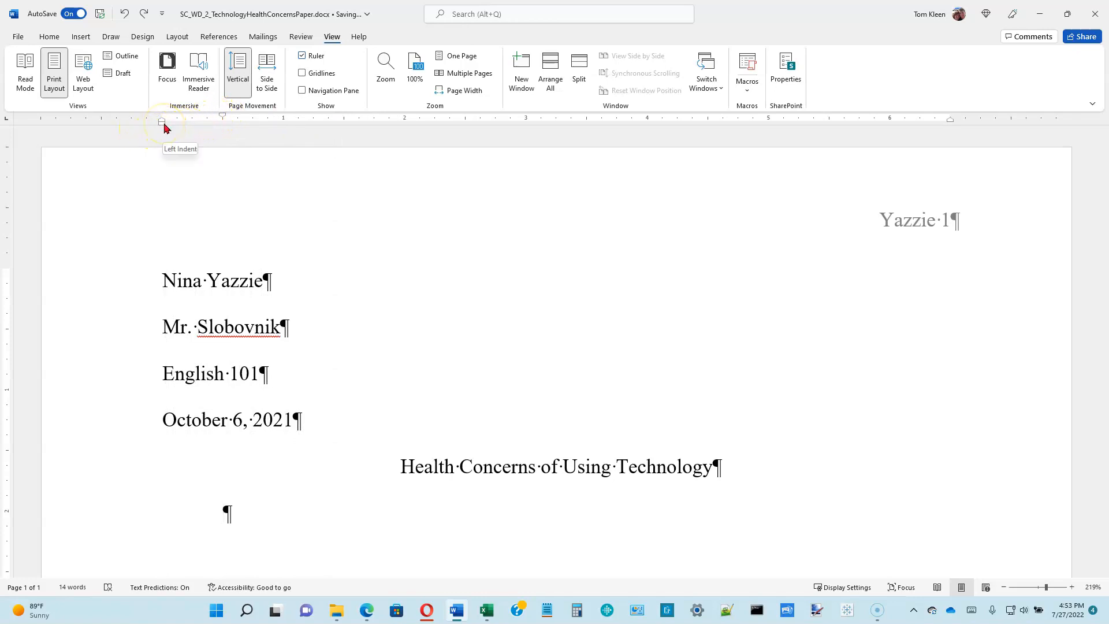
click(223, 129)
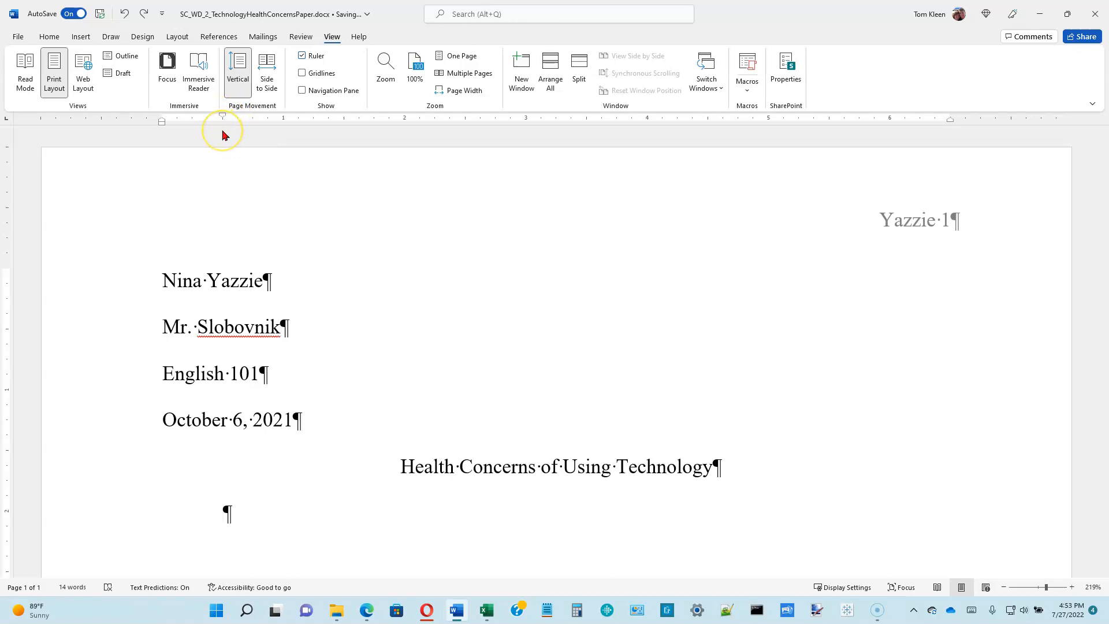
click(212, 525)
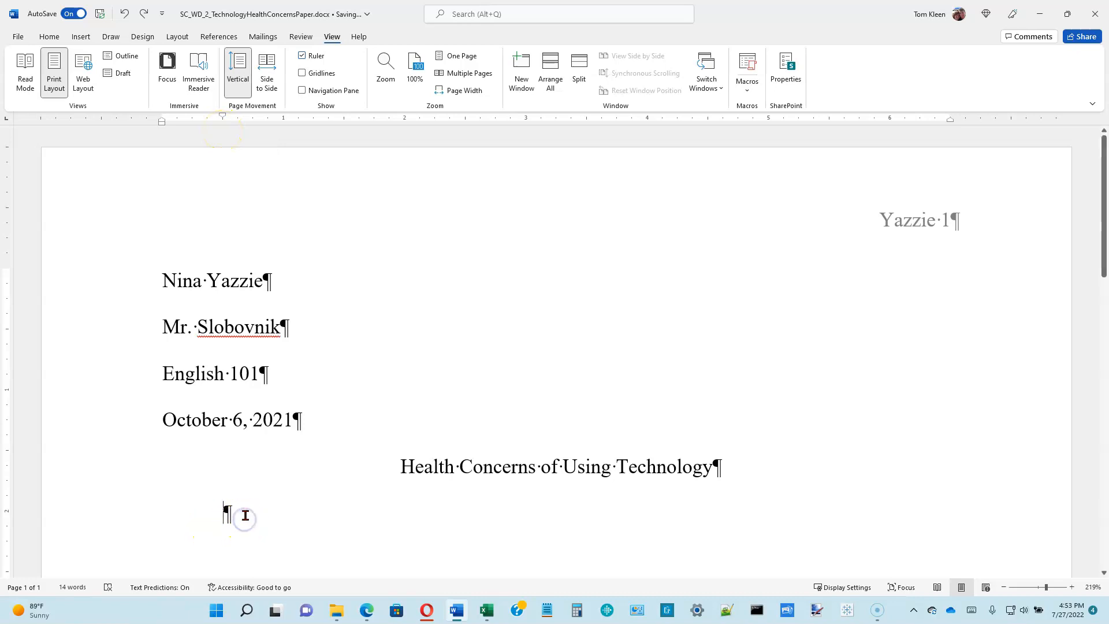